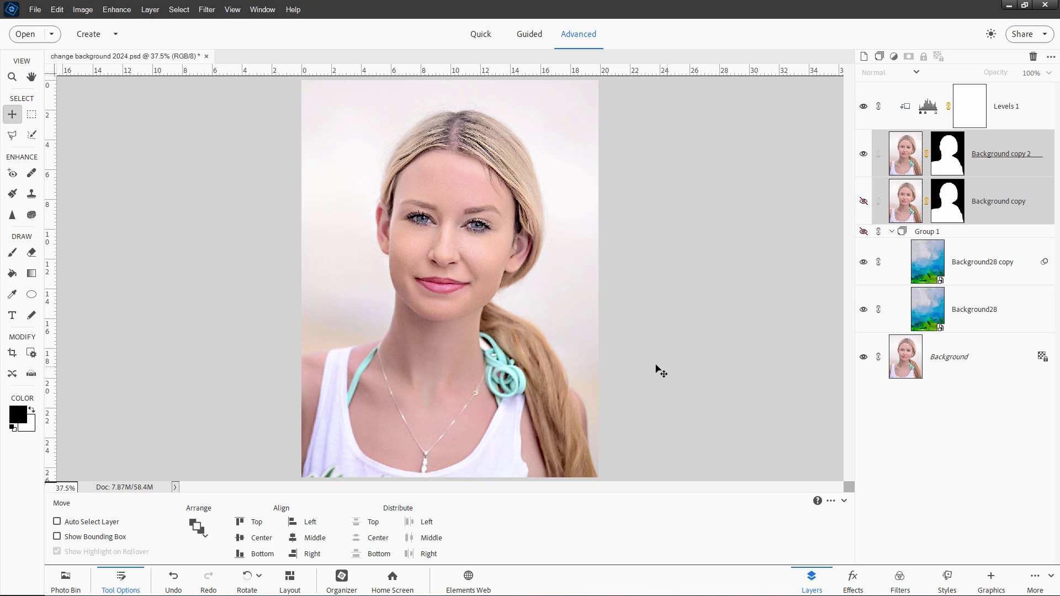
- Ungroup Group 1 and delete layers Levels 1 through Background28, leaving only the Background layer
key("ctrl+z")
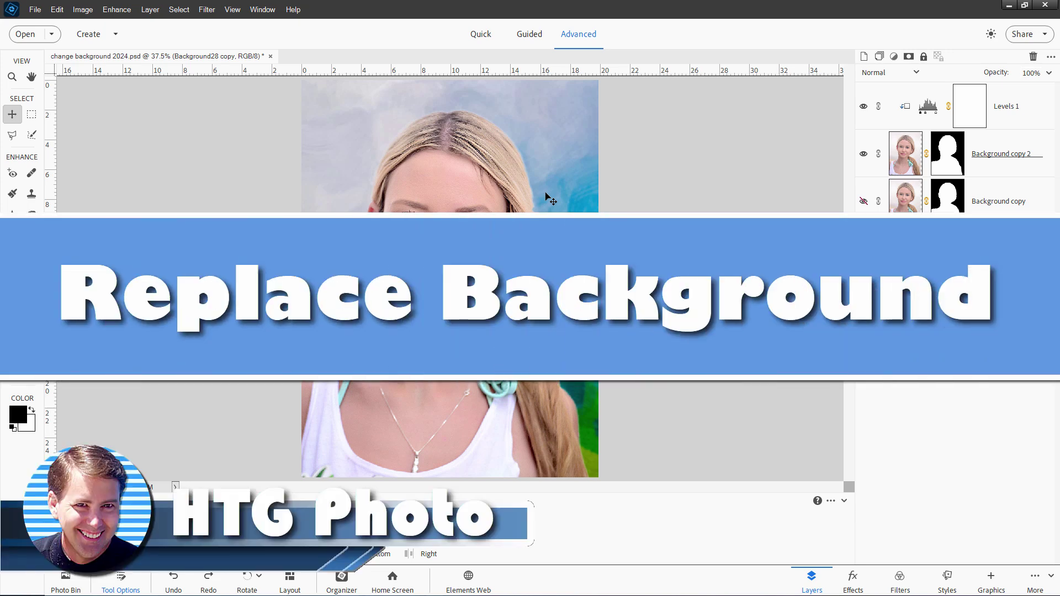
left_click(970, 106)
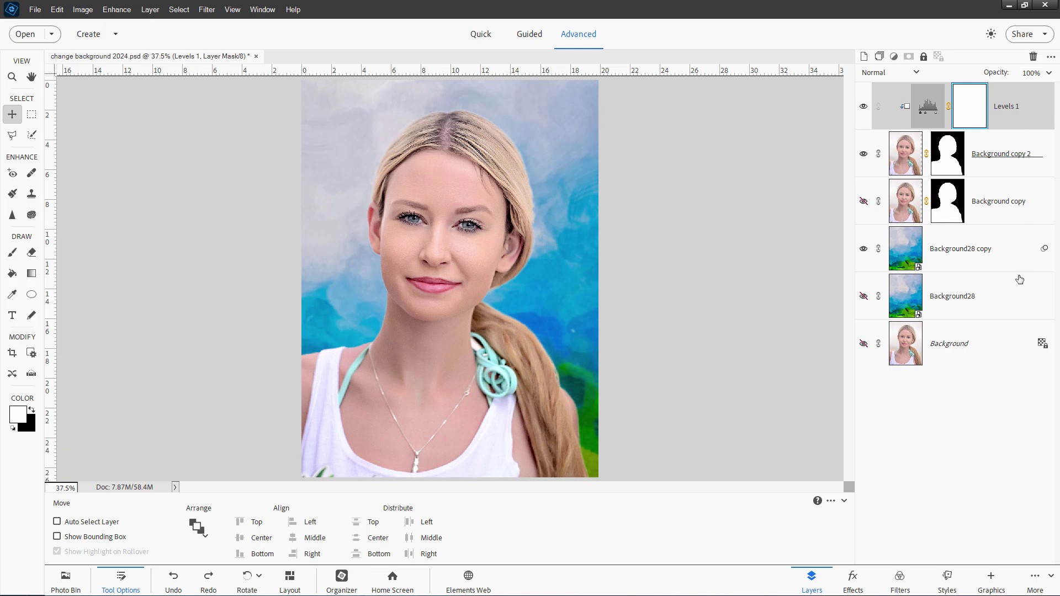
left_click(1003, 294, "shift")
key("Delete")
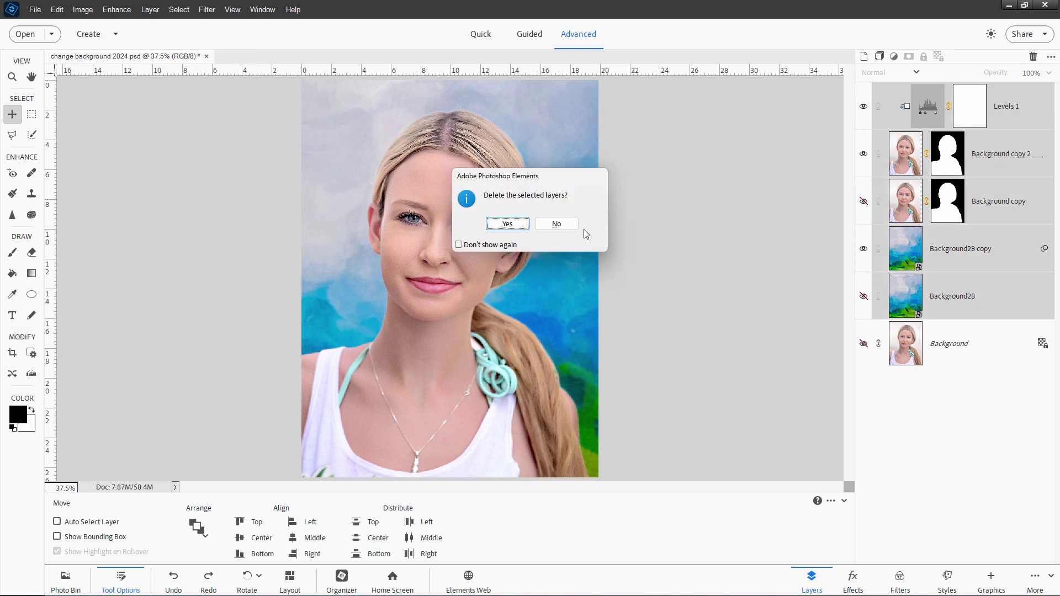
left_click(539, 224)
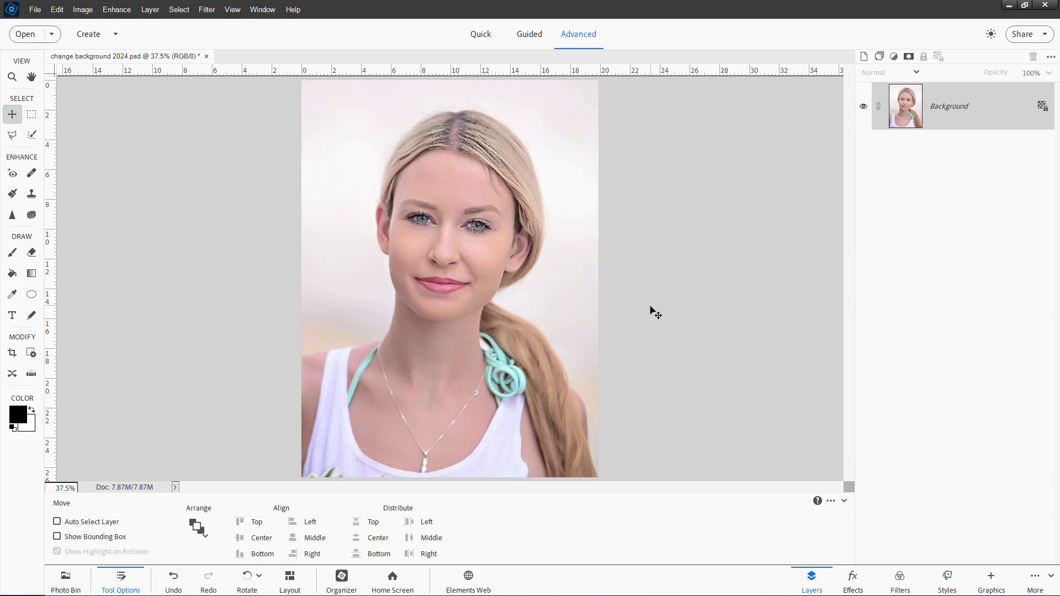
- Start the Replace Background guided edit and let Select Subject pick out the woman
left_click(529, 34)
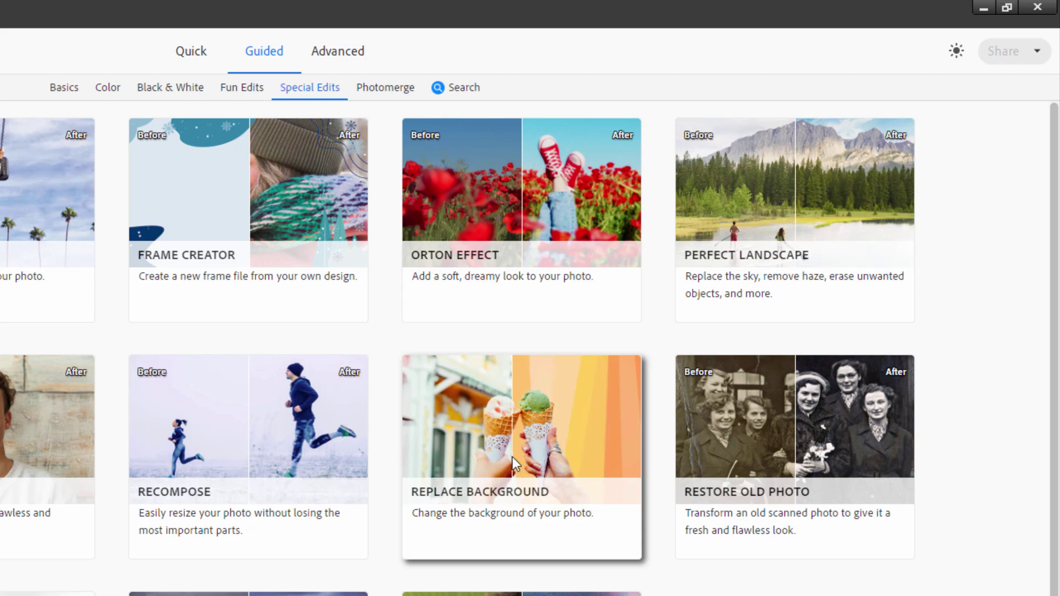
left_click(513, 456)
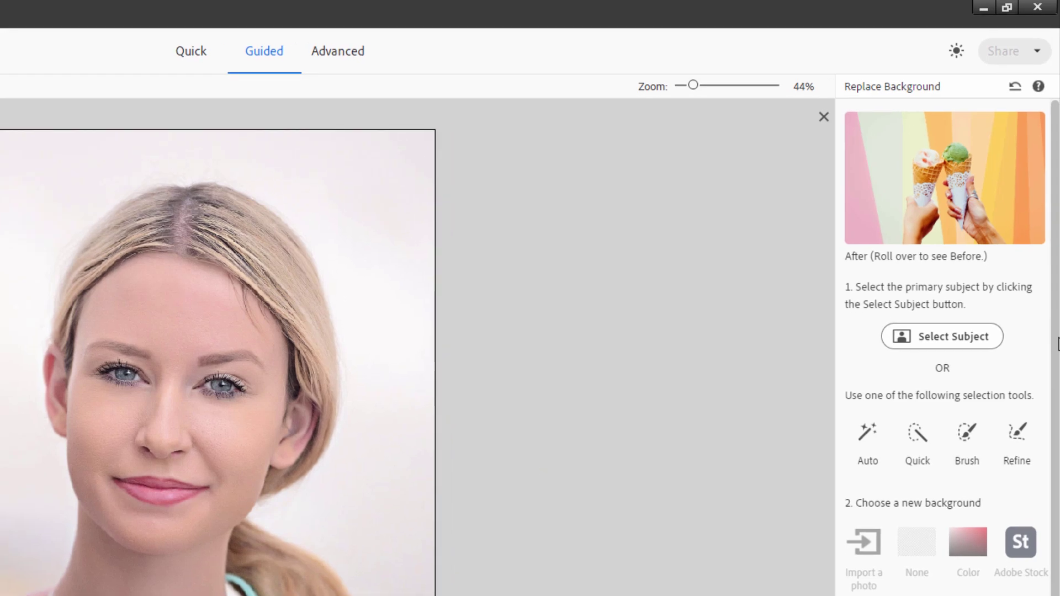
left_click_drag(1056, 279, 1055, 401)
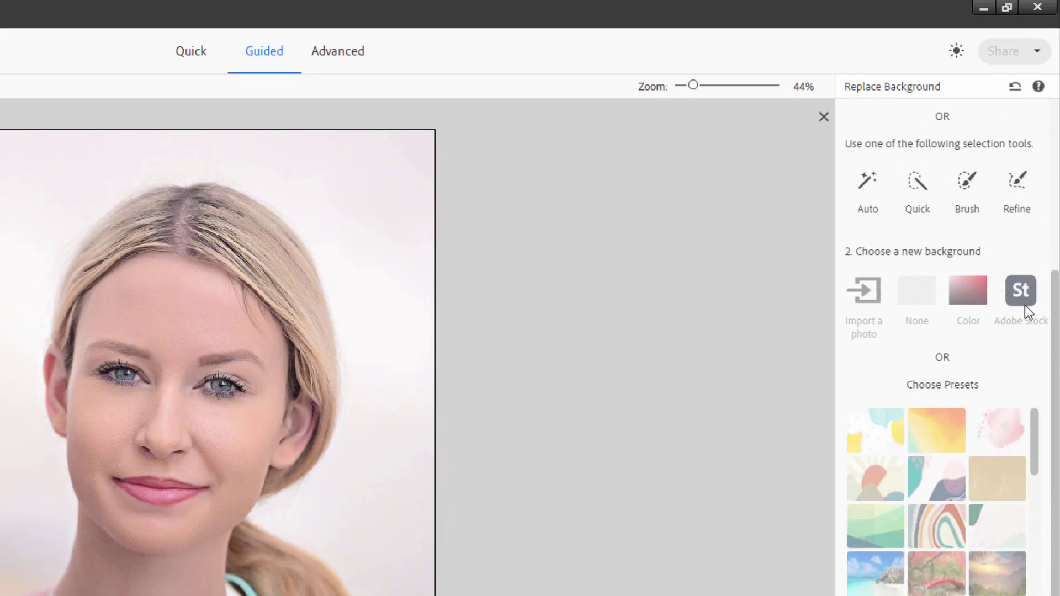
left_click_drag(1055, 355, 989, 508)
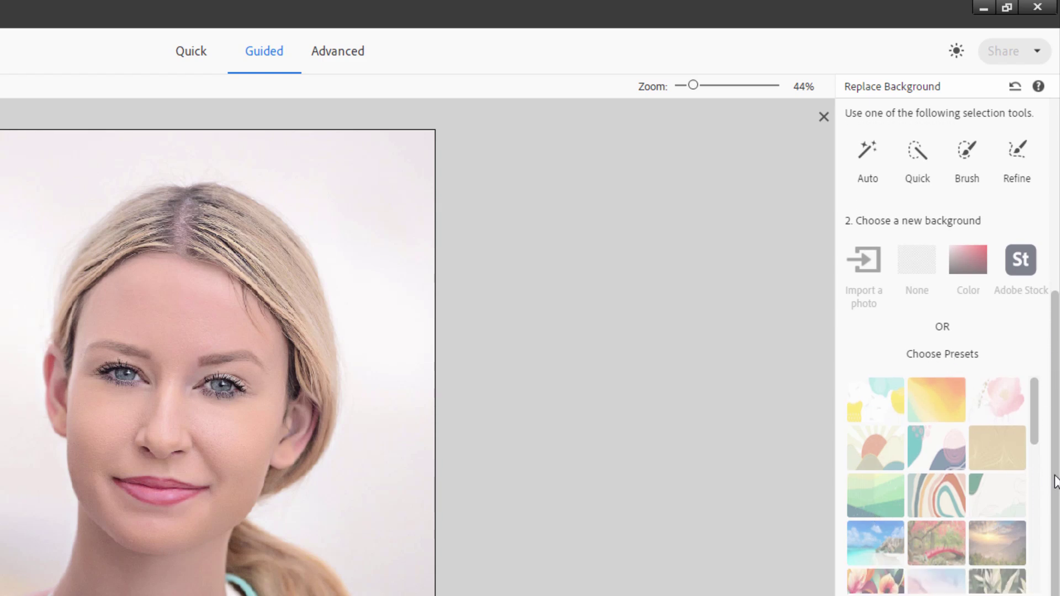
left_click_drag(1056, 480, 1058, 267)
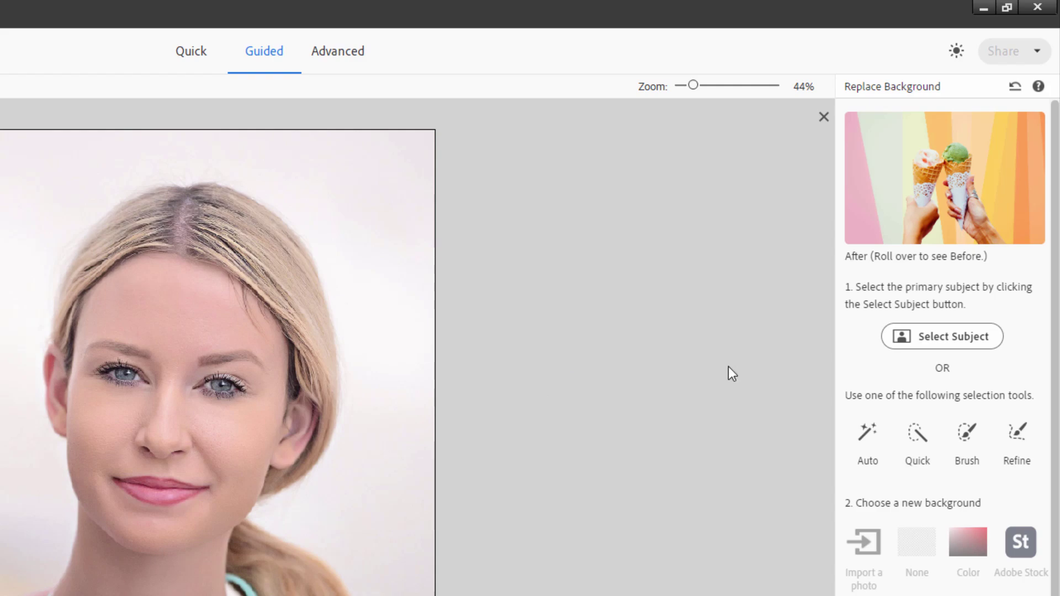
left_click(942, 339)
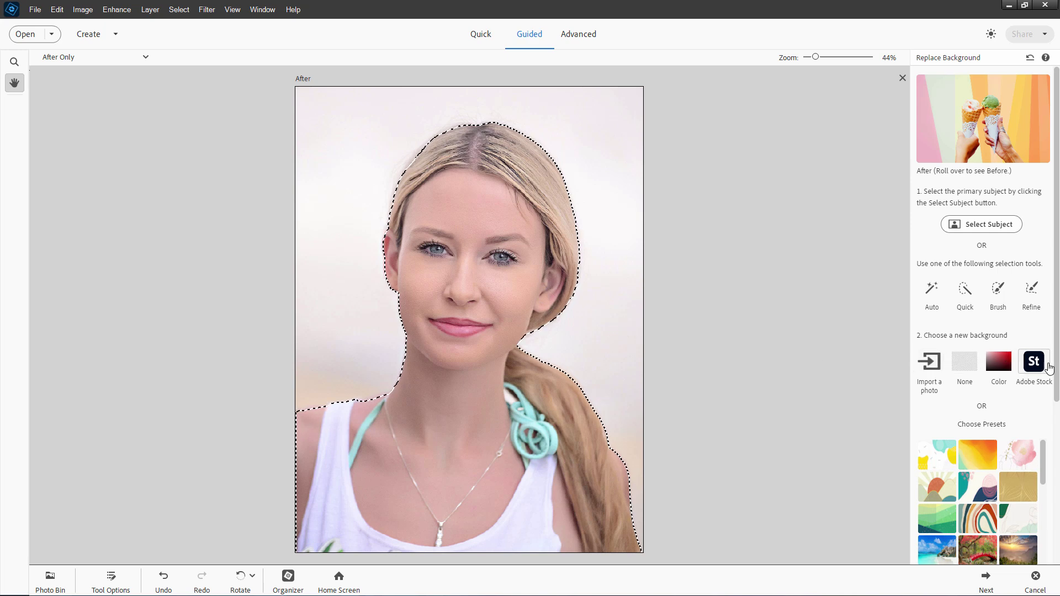
left_click(930, 366)
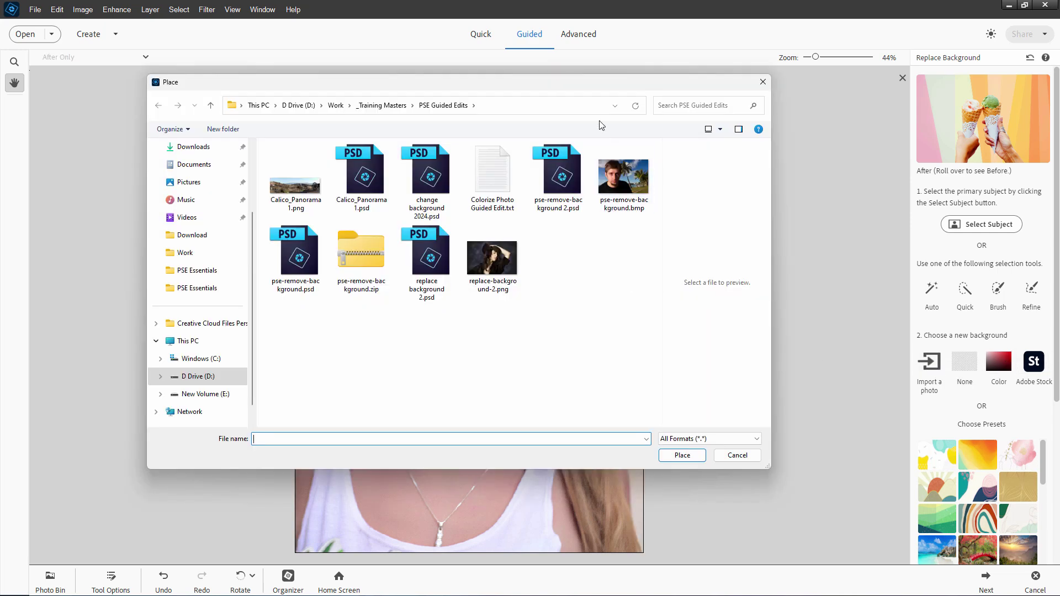
left_click_drag(576, 77, 600, 129)
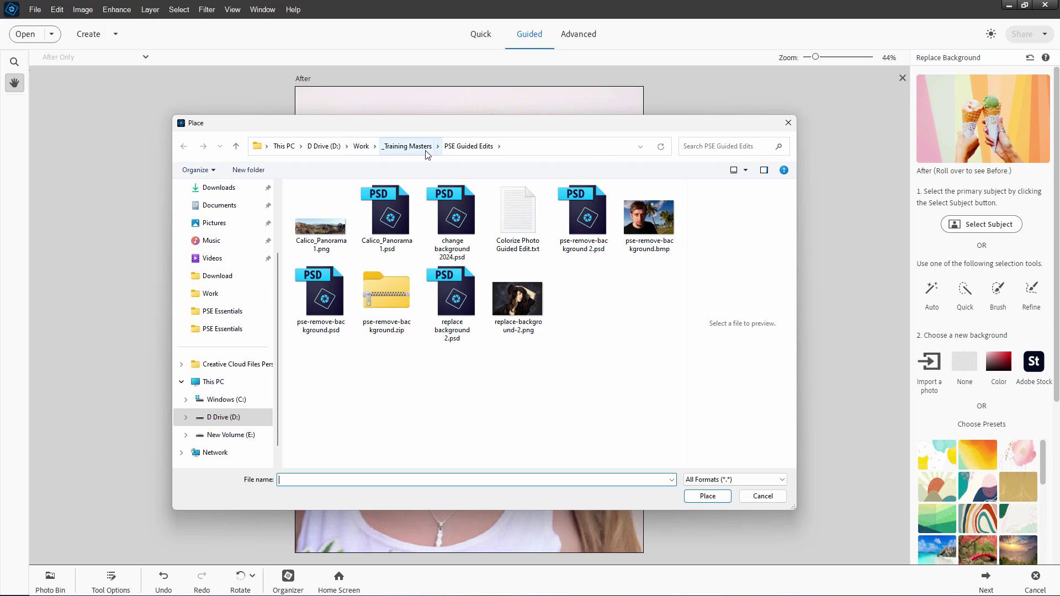
left_click(763, 496)
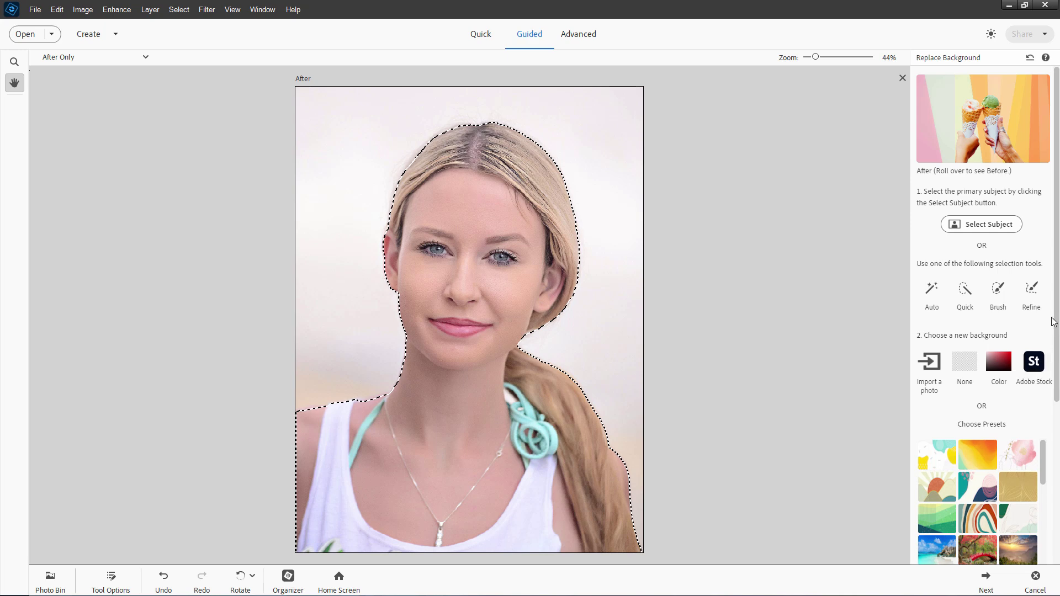
- Try the flower, pink sky, green leaf, colourful leaf and orange tropical leaf presets as background
left_click_drag(1058, 301, 1057, 458)
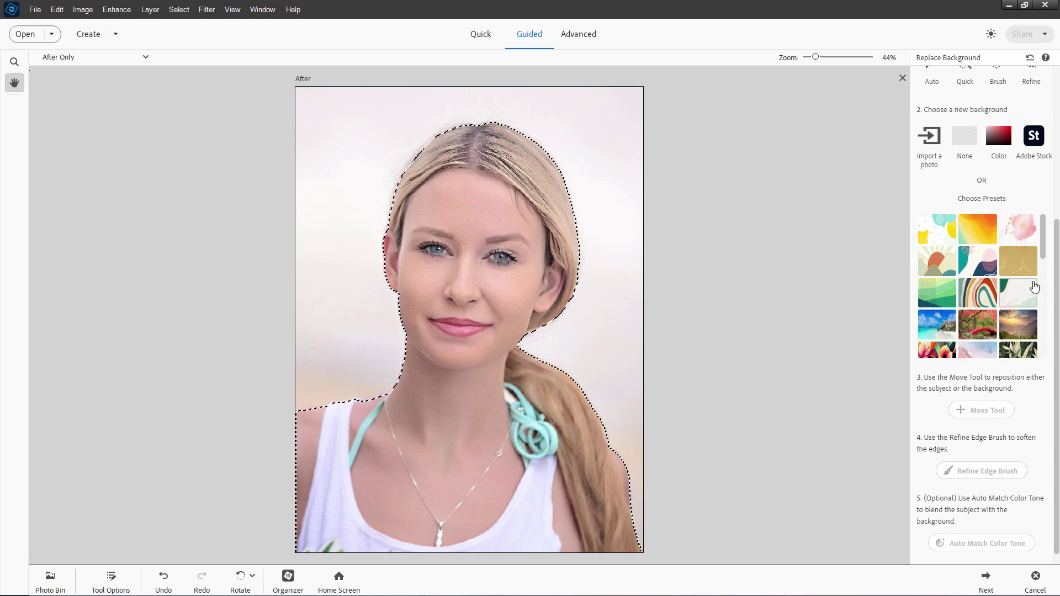
mouse_move(1044, 242)
left_mouse_down()
mouse_move(1043, 348)
mouse_move(1043, 254)
left_mouse_up()
left_click(939, 301)
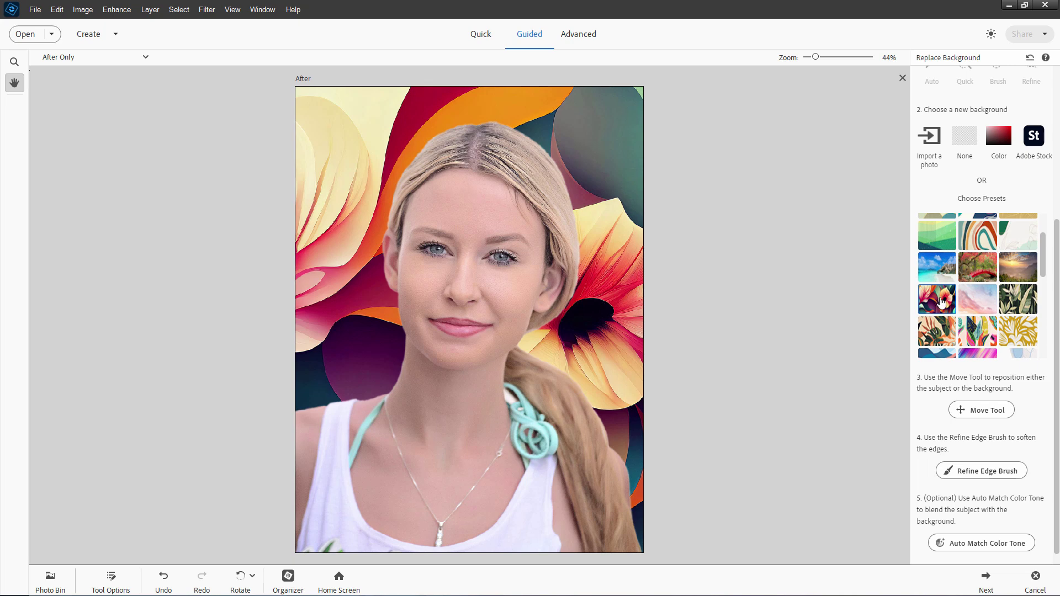
left_click(968, 301)
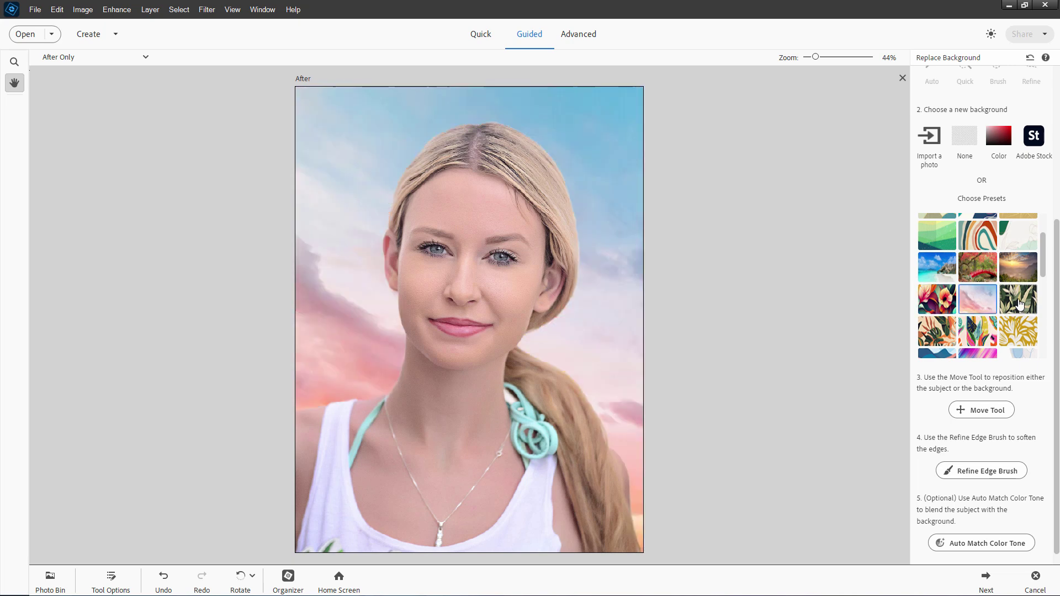
left_click(1016, 307)
left_click(983, 334)
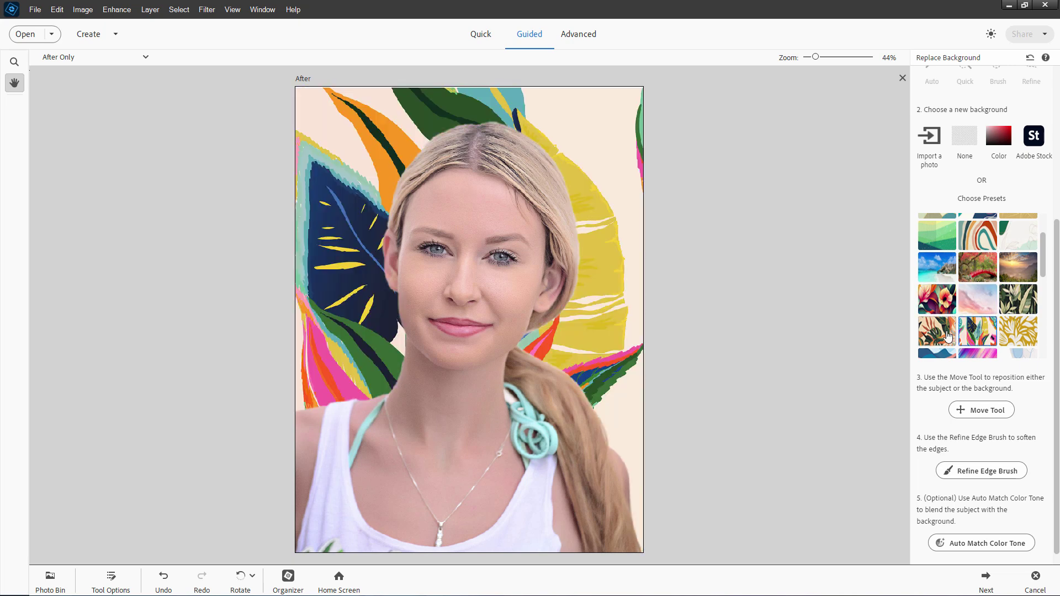
left_click(939, 331)
- After trying the blue brush-stroke preset, settle on the blue-white watercolour preset
scroll(1045, 278, "down", 1)
scroll(1046, 278, "down", 1)
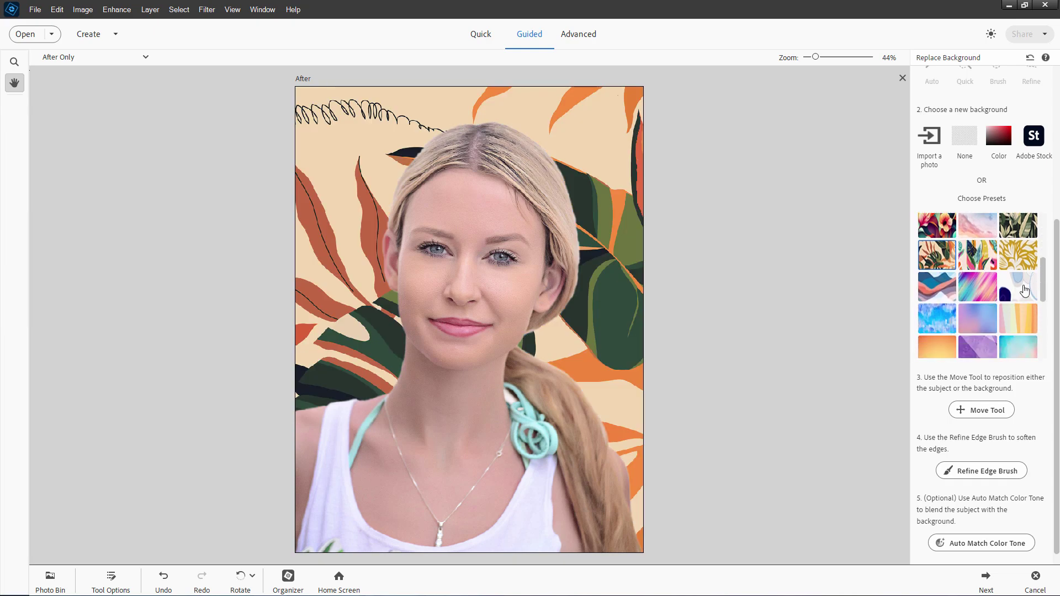
left_click(939, 323)
scroll(1048, 293, "down", 1)
scroll(1048, 292, "down", 3)
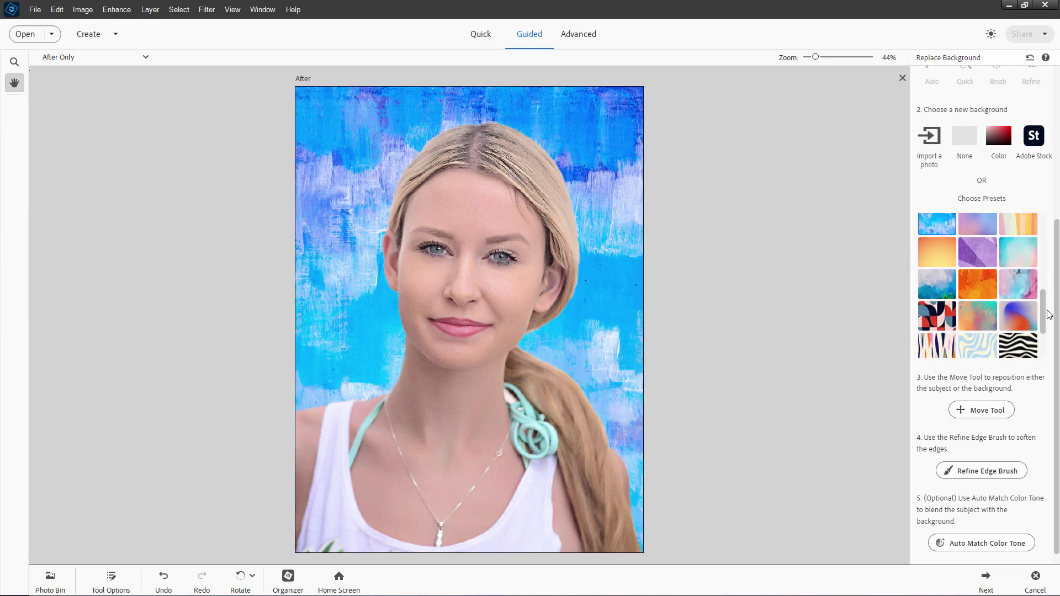
left_click(925, 275)
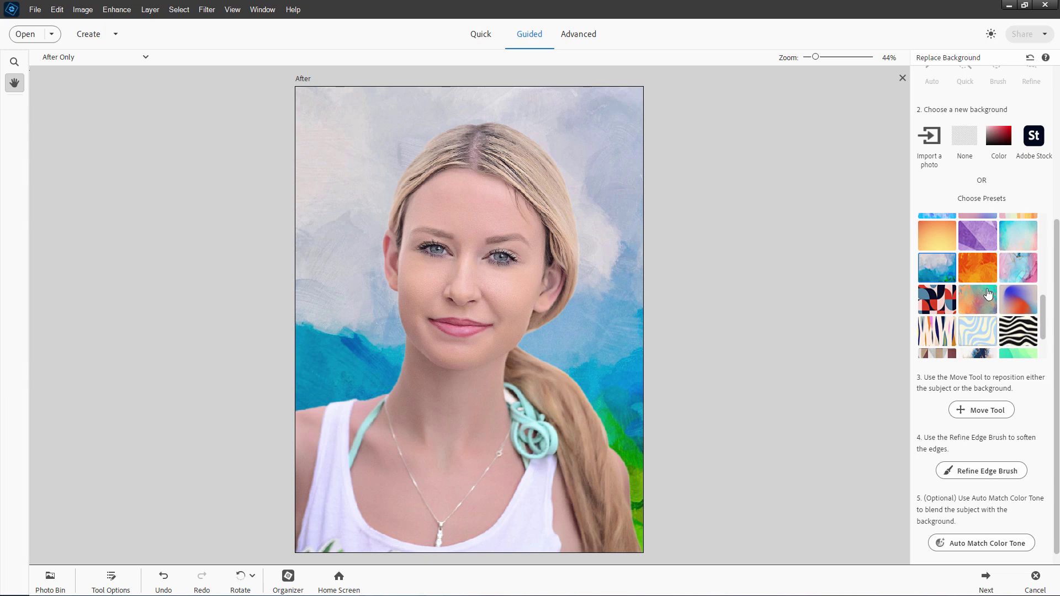
scroll(1052, 284, "down", 1)
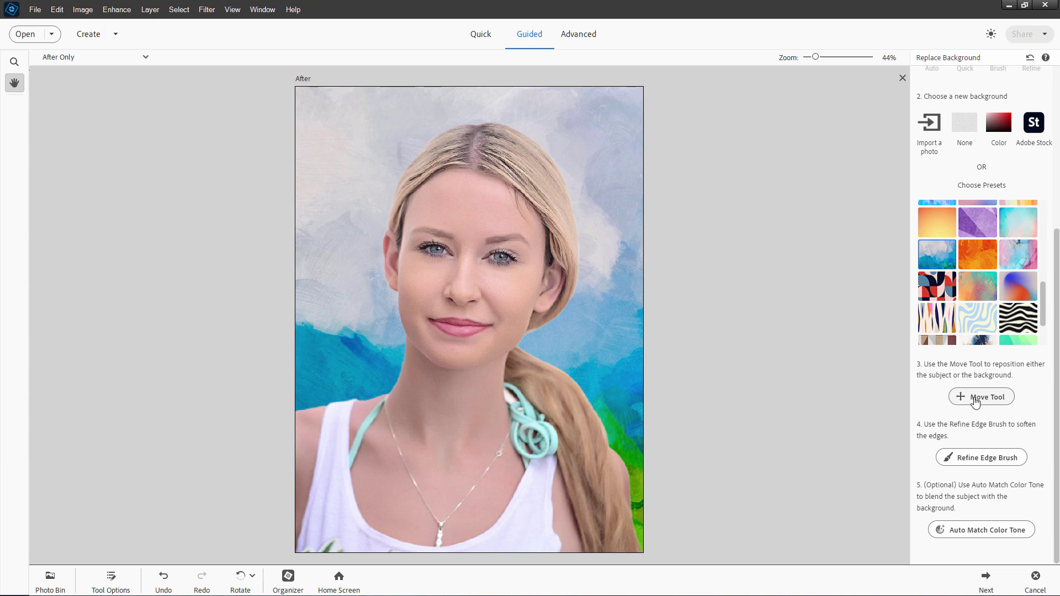
- Shift the watercolour background sideways so its blue wash sits behind the woman
left_click(976, 402)
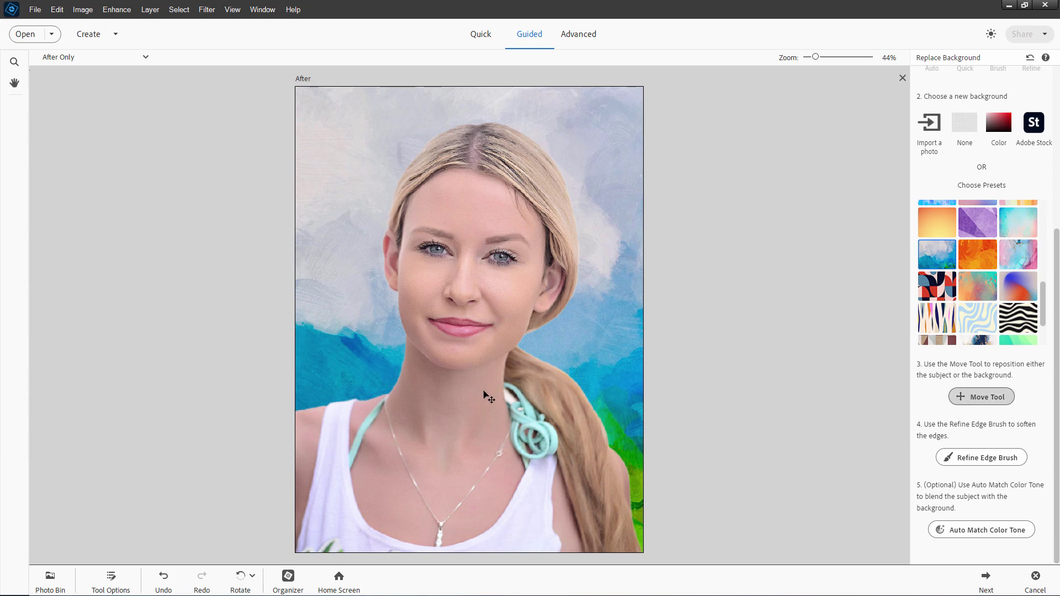
mouse_move(484, 392)
left_mouse_down()
mouse_move(409, 386)
mouse_move(488, 393)
left_mouse_up()
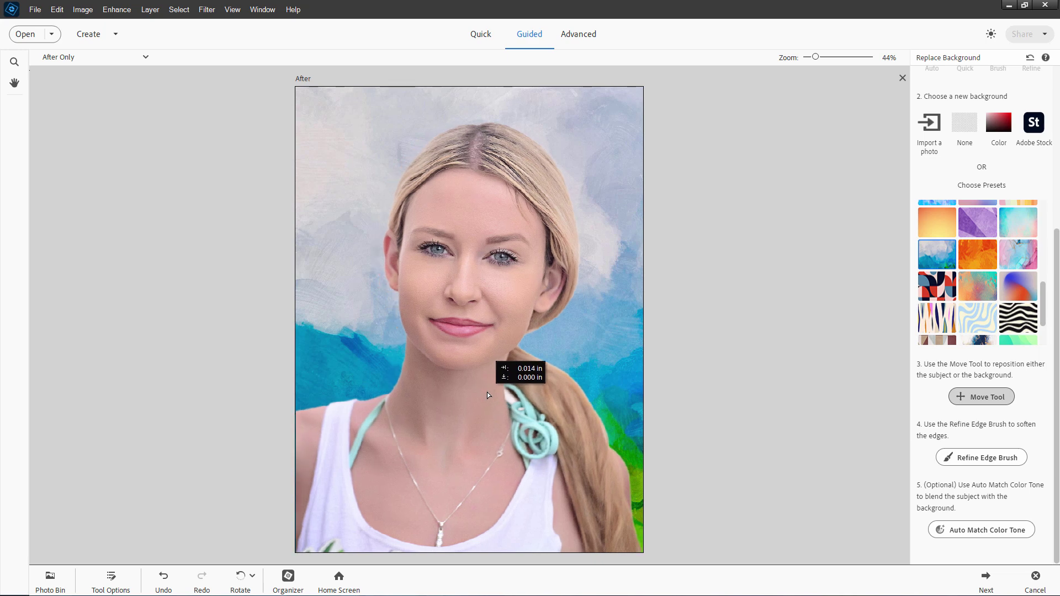
left_click_drag(587, 308, 492, 304)
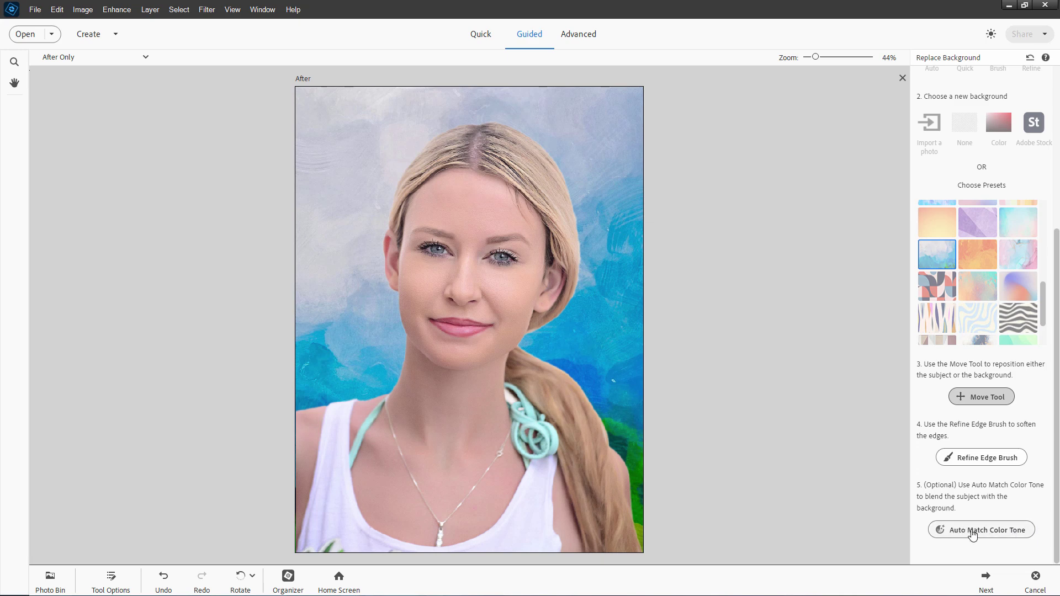
- Redo then undo the last blur step, and finish the Replace Background edit
key("ctrl+y")
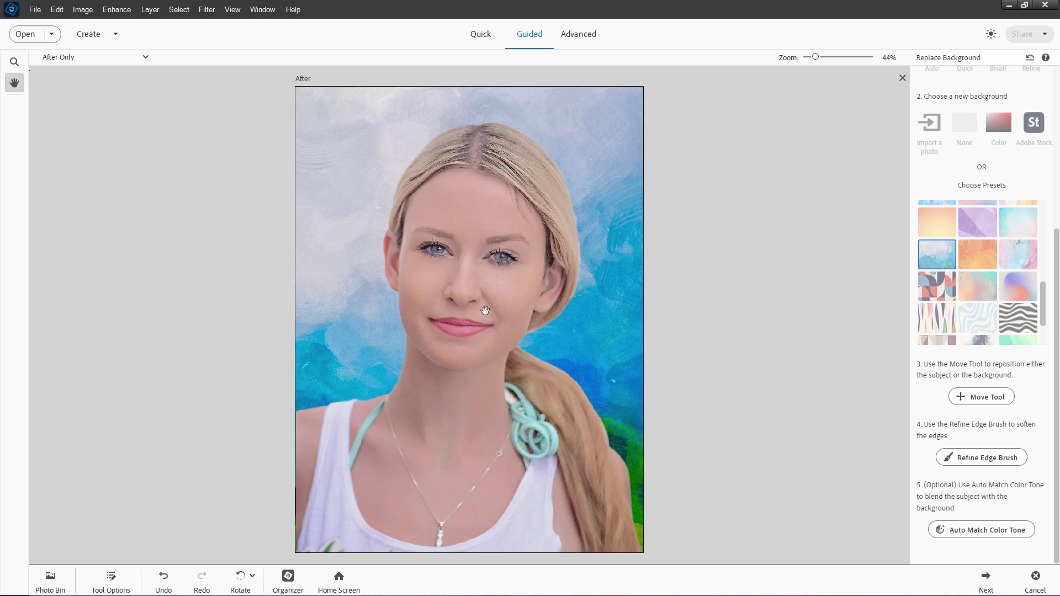
key("ctrl+z")
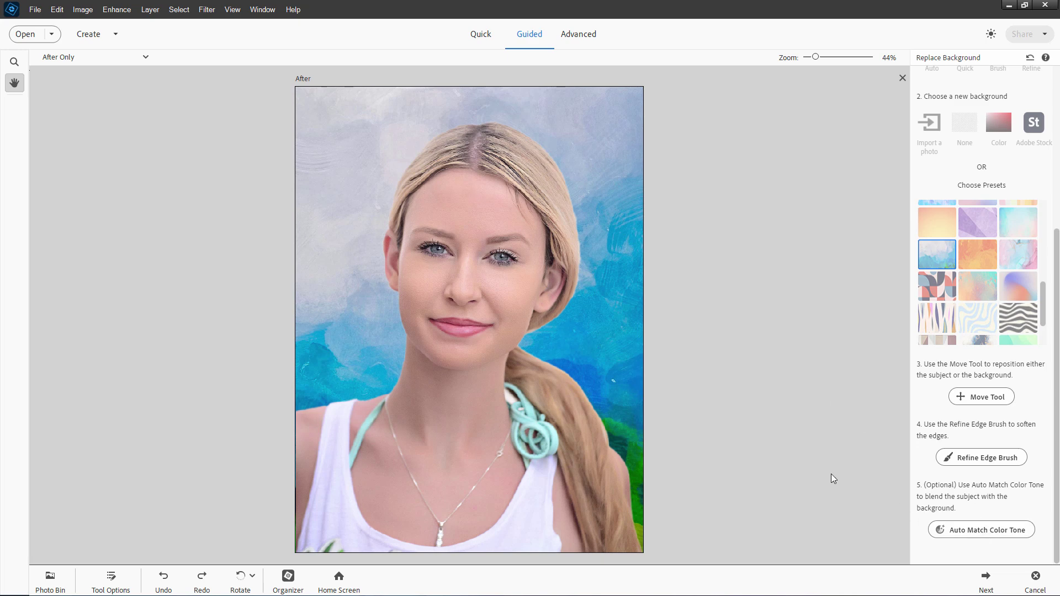
left_click(987, 579)
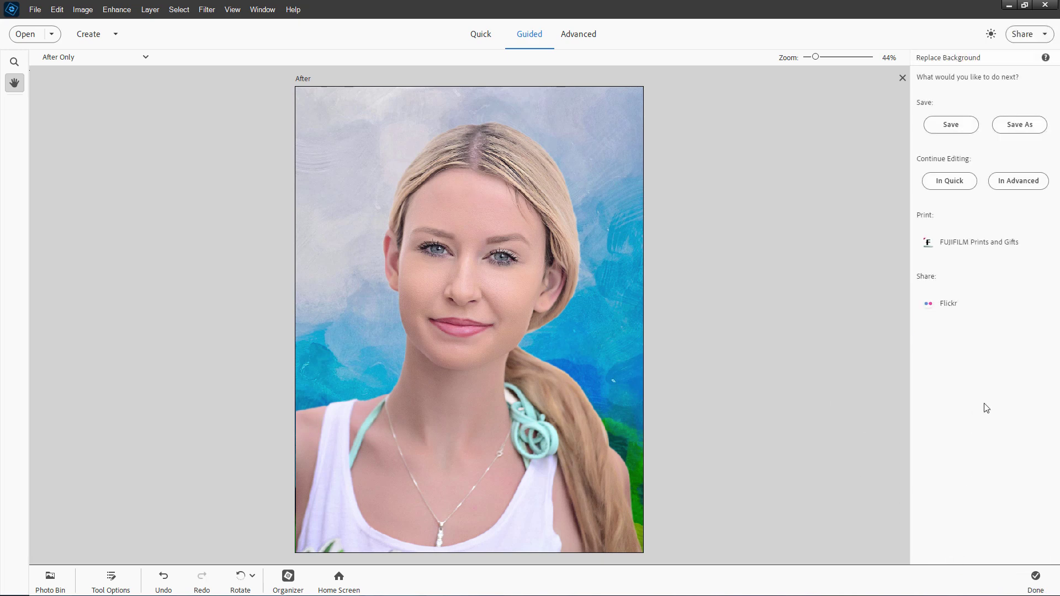
- Continue in Advanced mode, check the cutout by toggling Background28, and show the original Background layer
left_click(1020, 188)
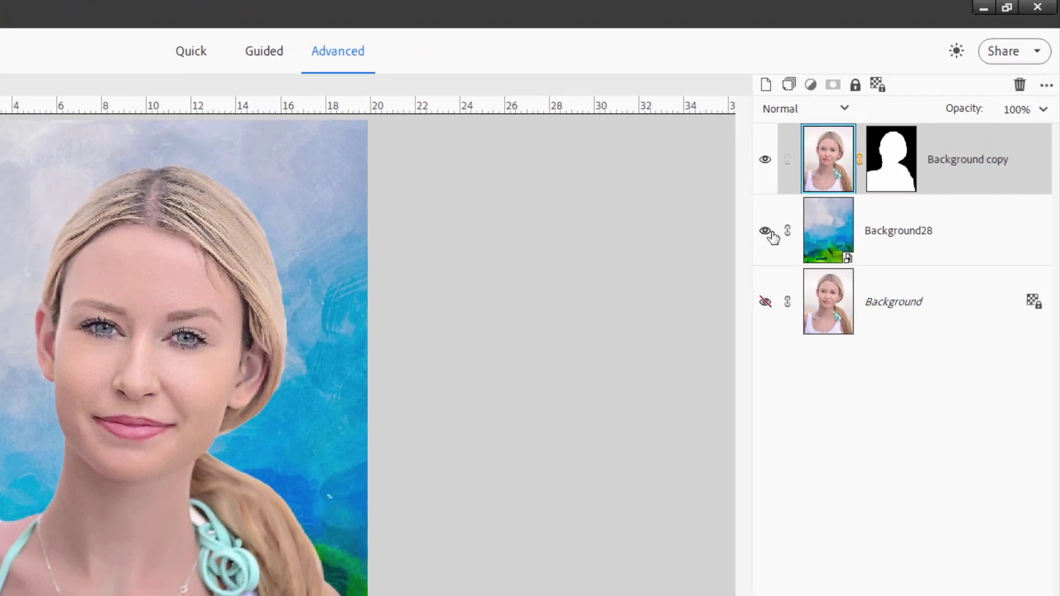
left_click(765, 231)
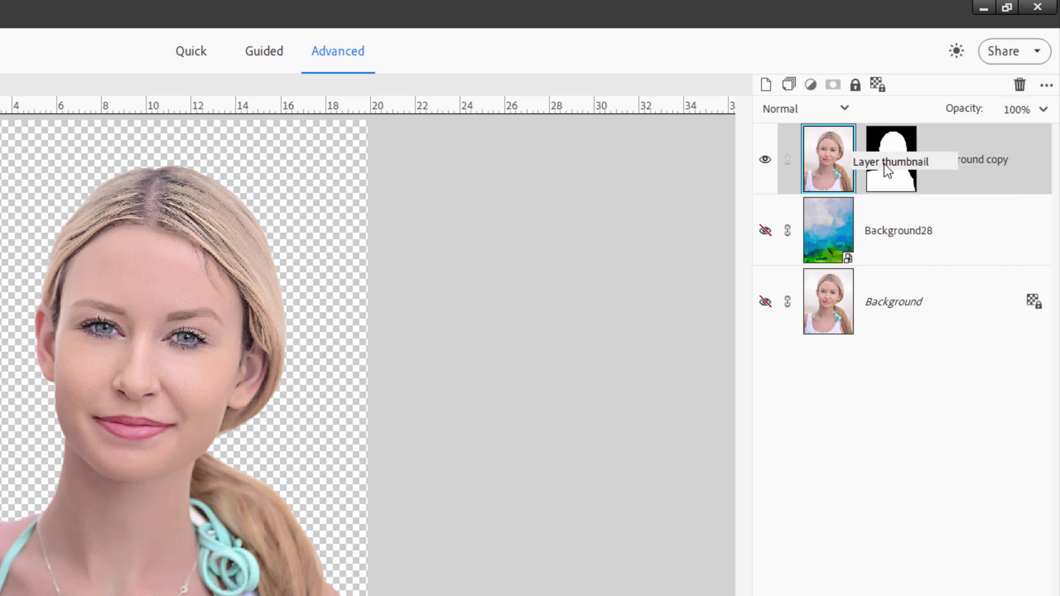
left_click(765, 231)
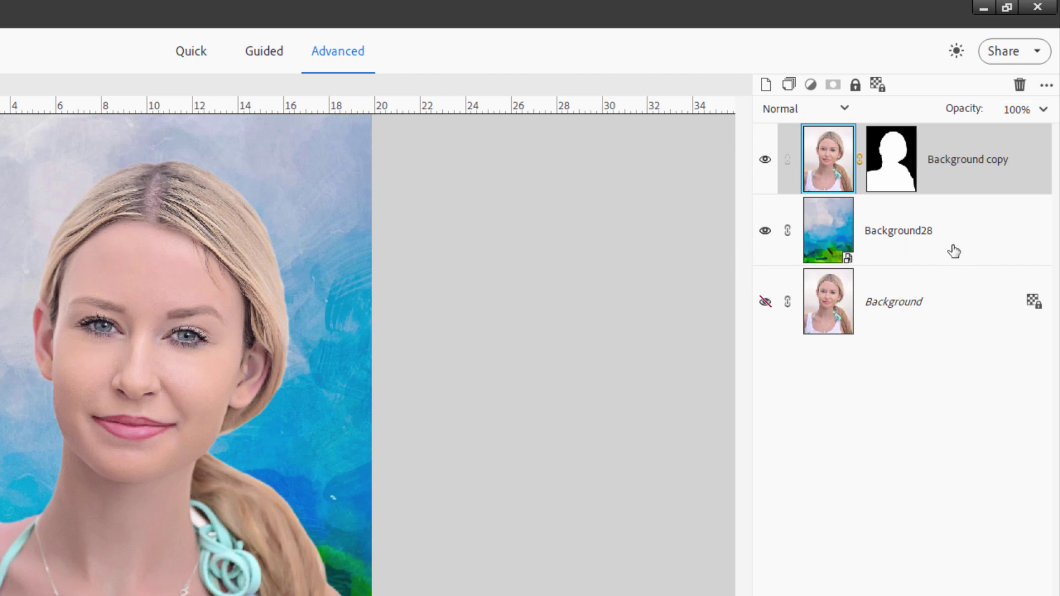
left_click(764, 302)
- Duplicate the Background layer, hide the copy, rename it 'safety', then reselect Background
right_click(897, 312)
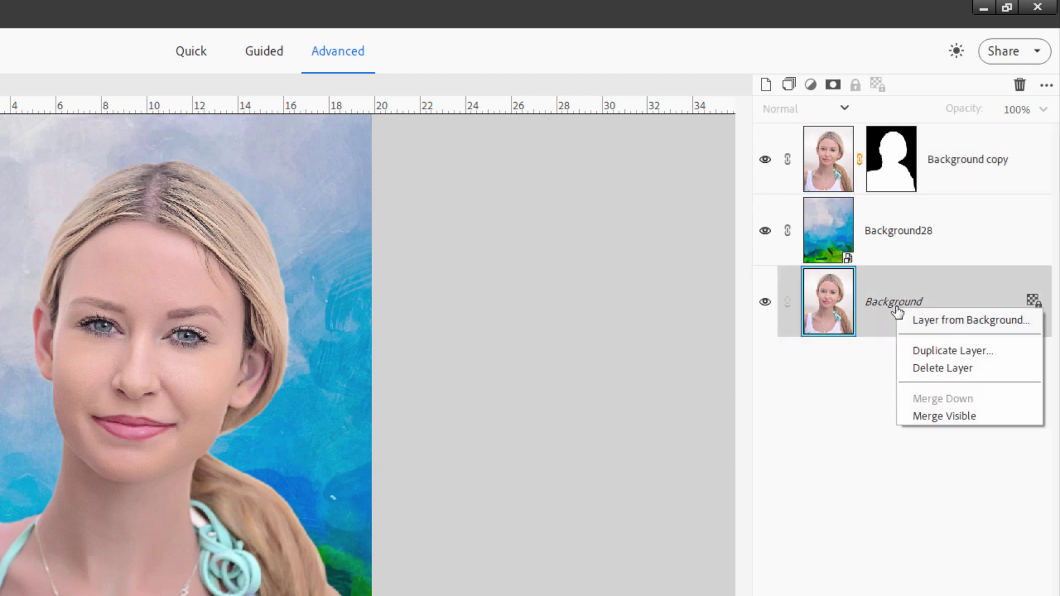
left_click(927, 347)
left_click(422, 269)
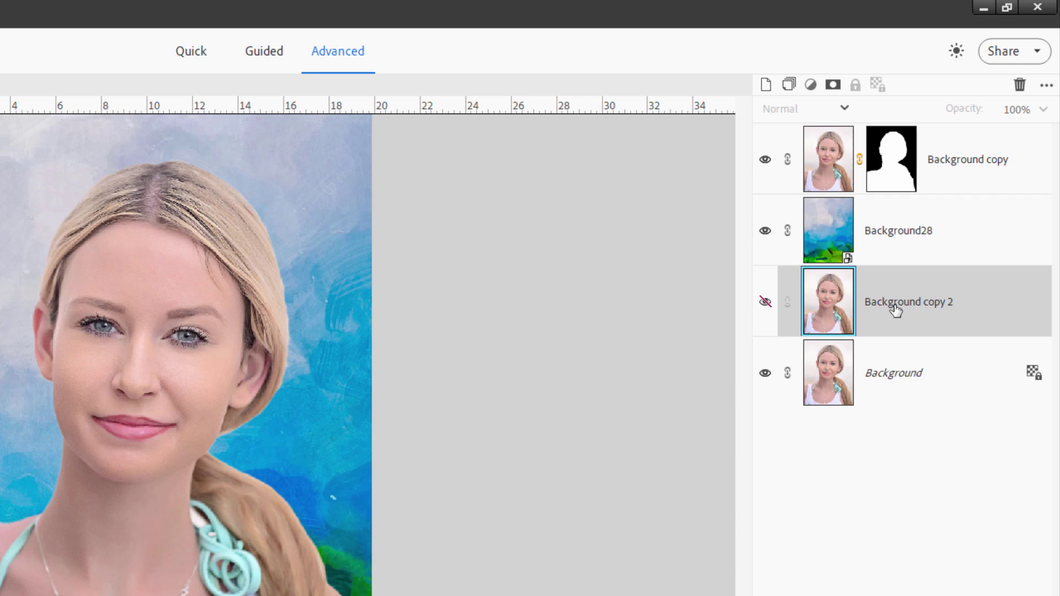
double_click(896, 305)
type("safety")
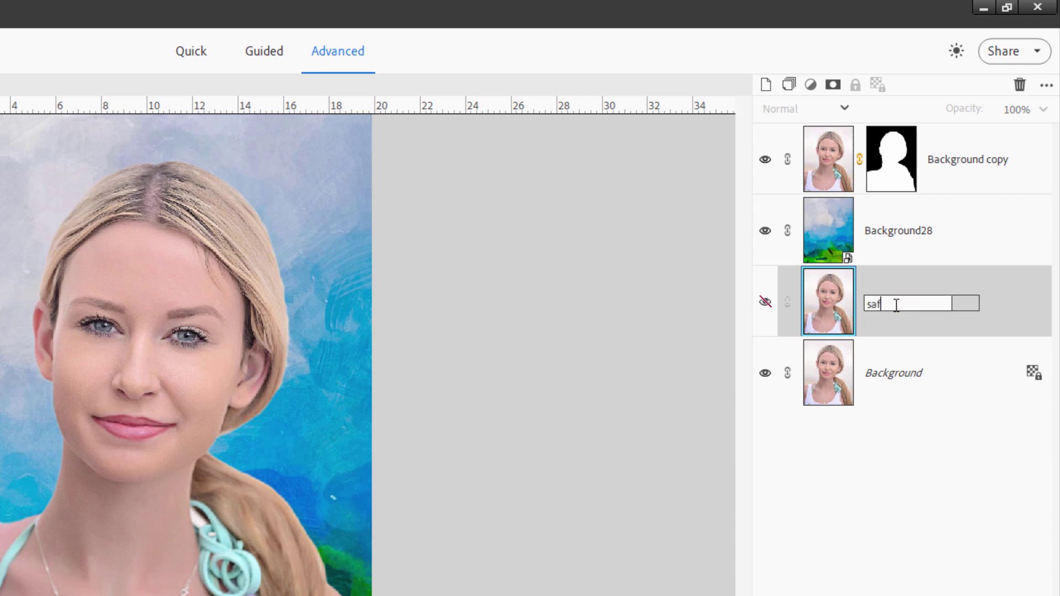
key("Return")
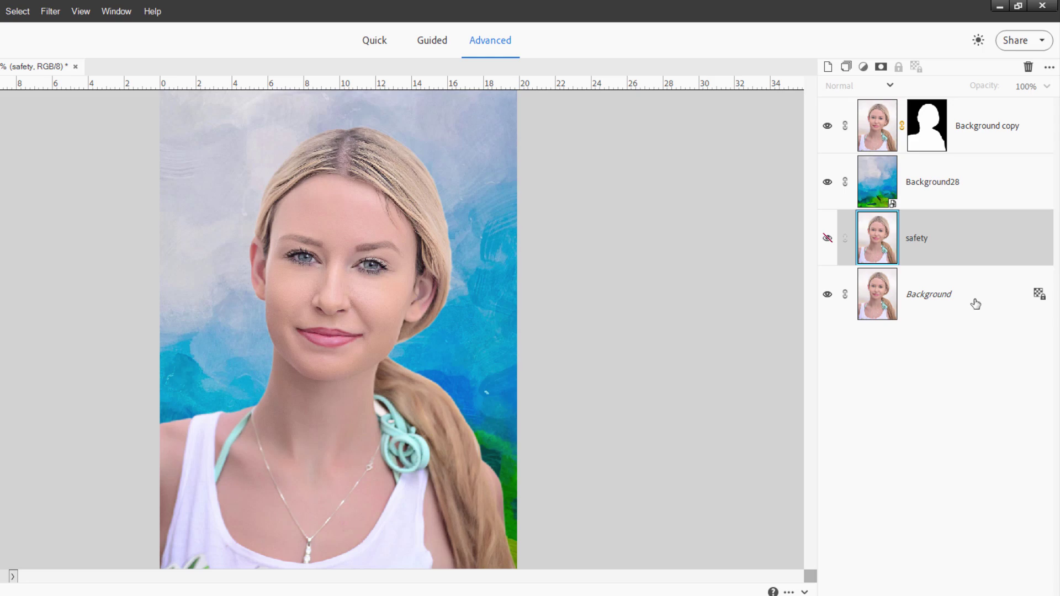
left_click(950, 381)
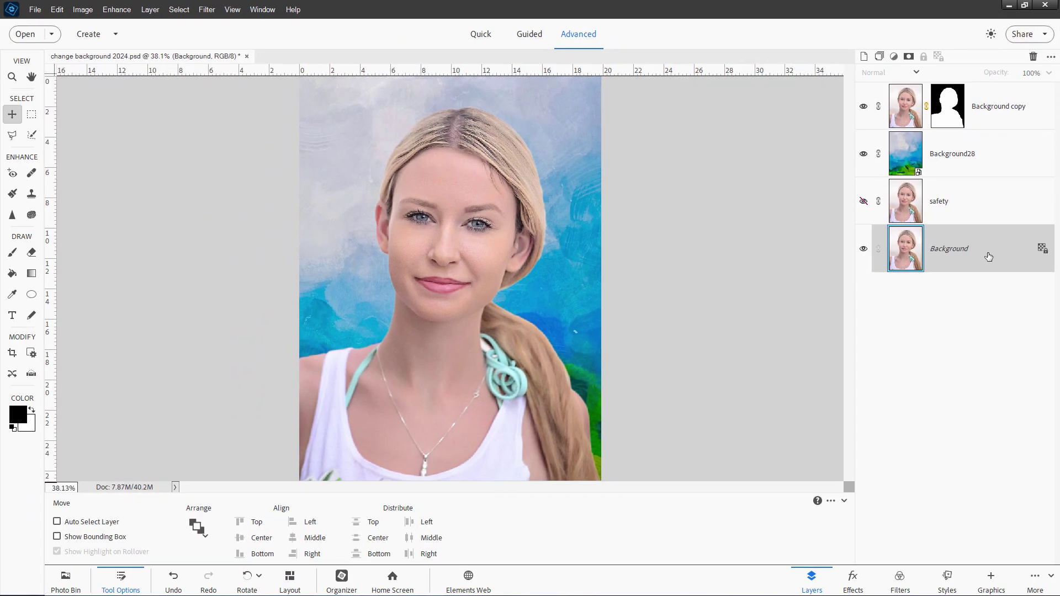
left_click(992, 583)
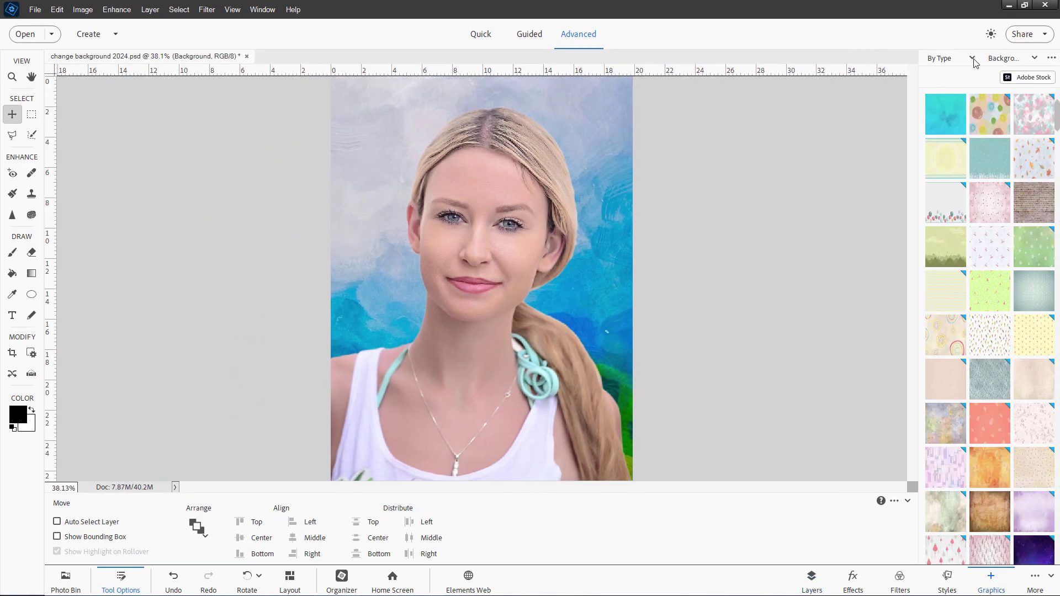
- Apply the Tree Silhouette background to the Background layer and hide the watercolour layer to reveal it
left_click(1005, 58)
left_click(1008, 64)
left_click_drag(916, 171, 884, 169)
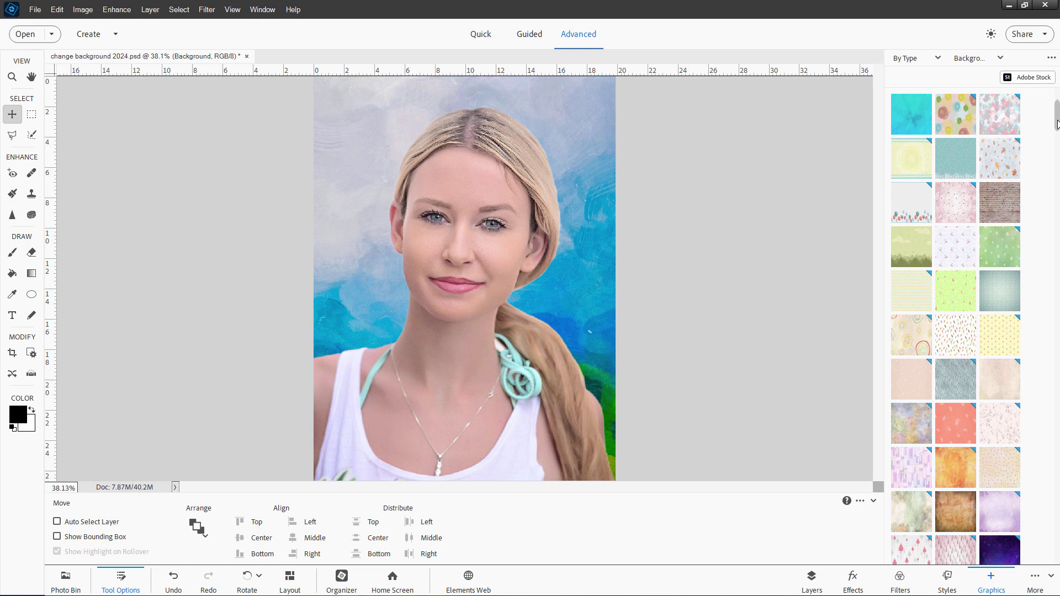
left_click_drag(1057, 122, 1057, 171)
left_click(921, 180)
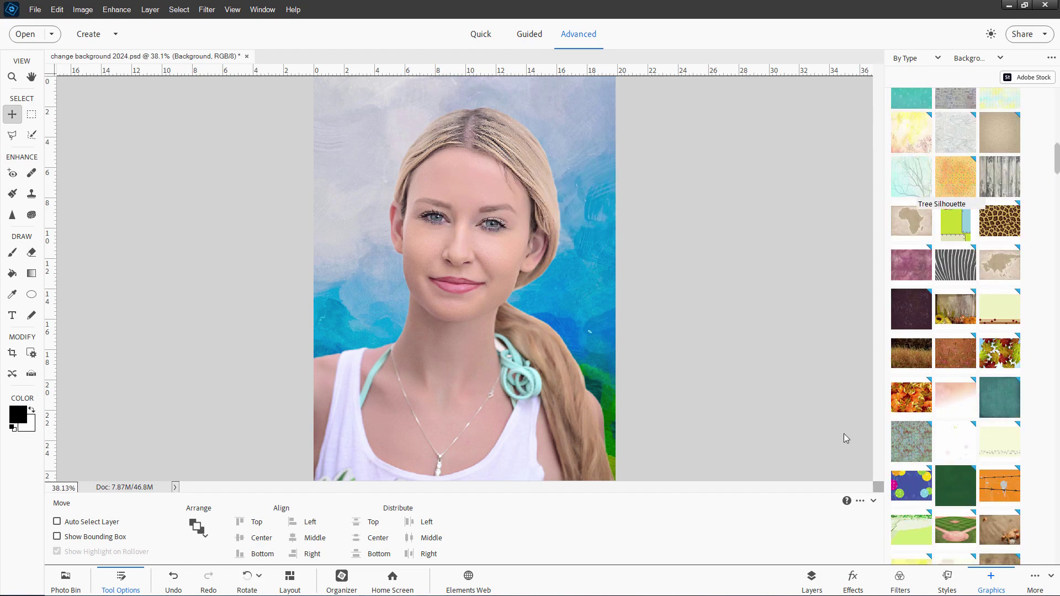
left_click(813, 578)
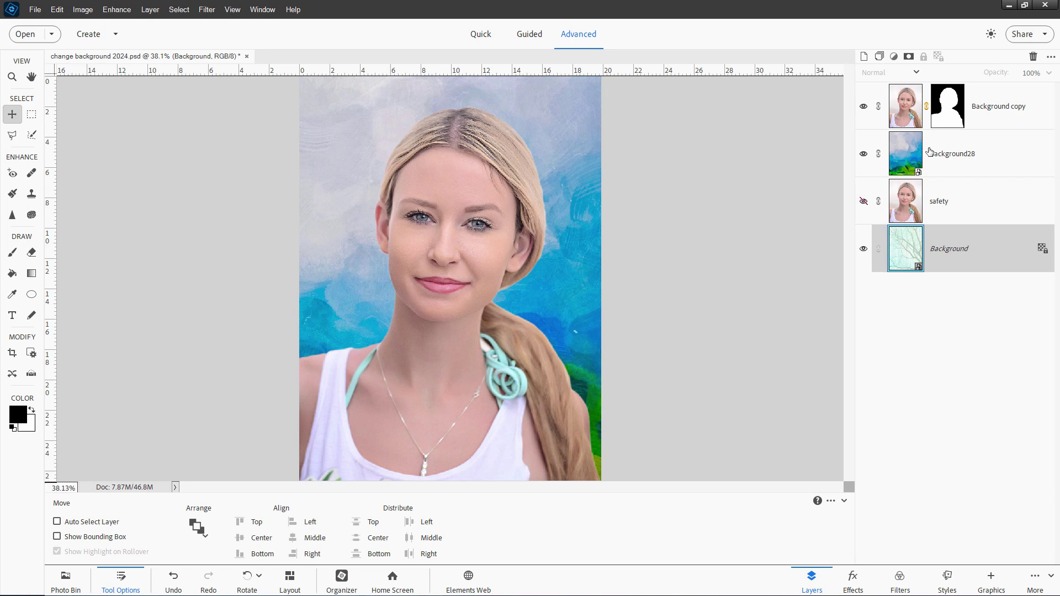
left_click(864, 155)
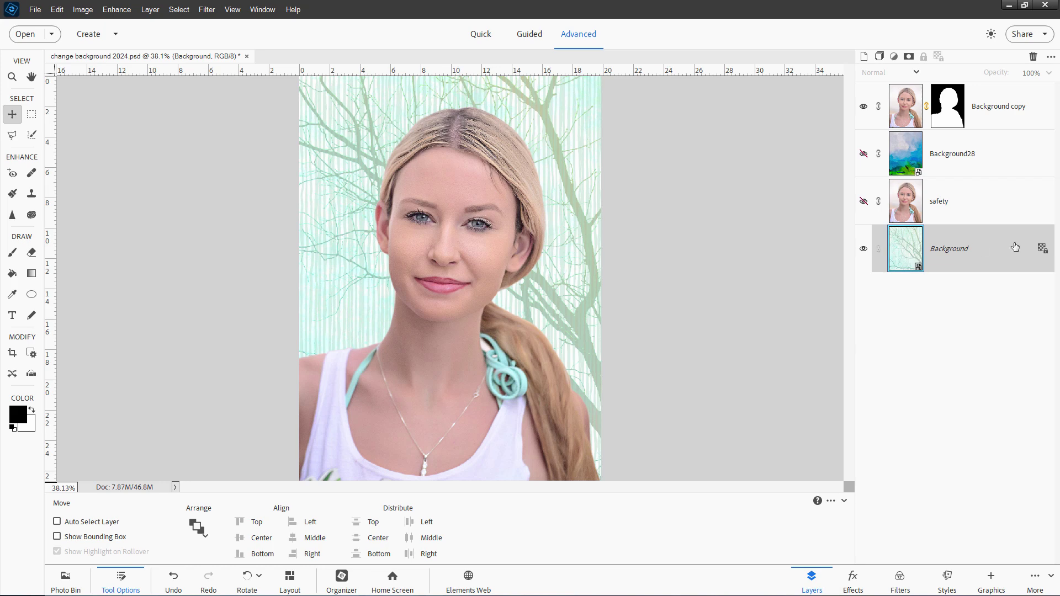
- Keep a hidden duplicate of the tree background layer
right_click(952, 255)
left_click(974, 281)
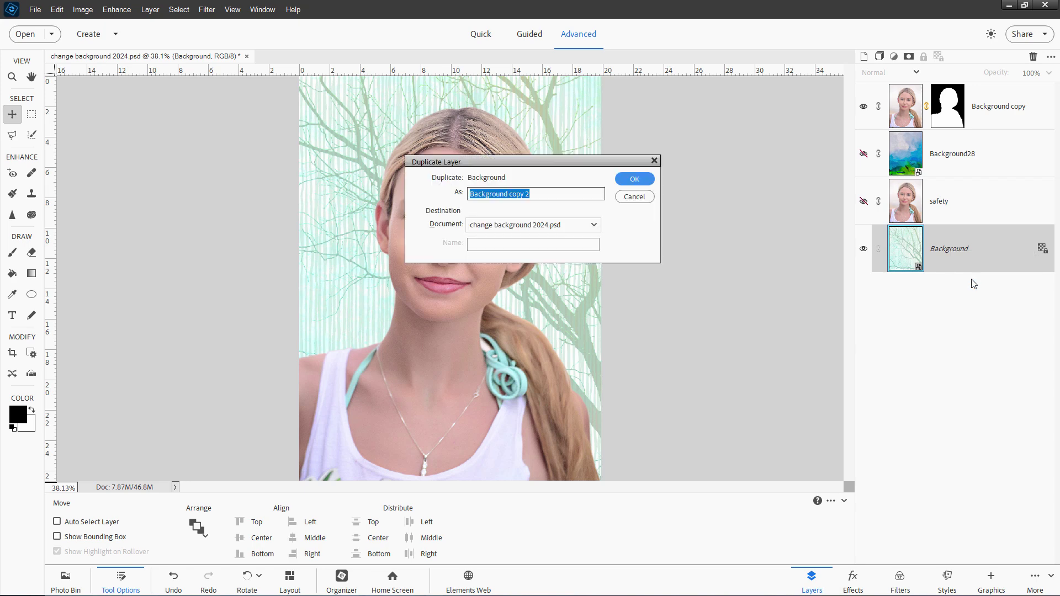
left_click(636, 179)
left_click(864, 249)
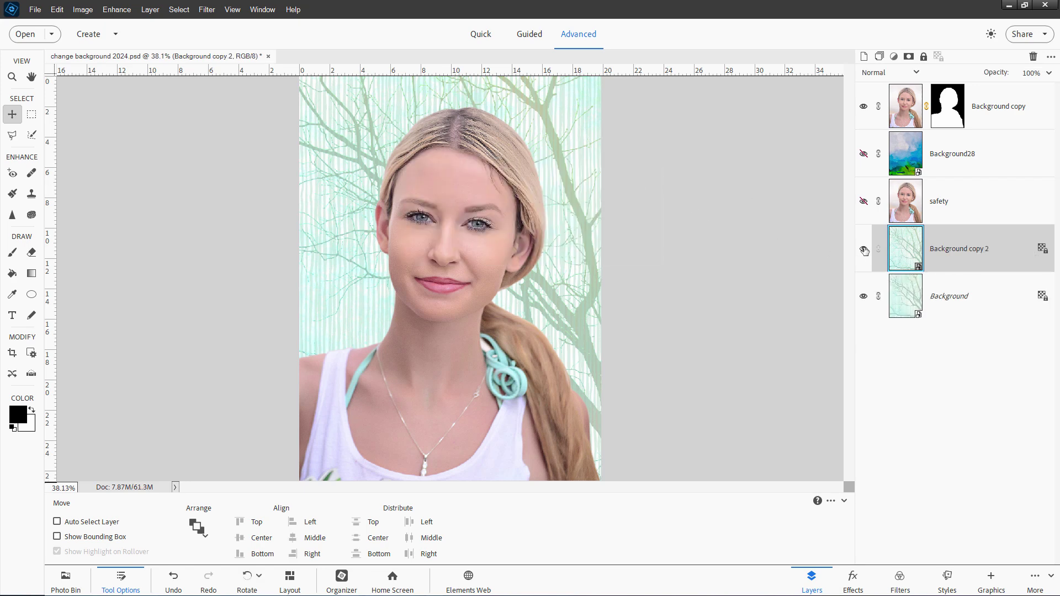
- Try Graphics backgrounds on the Background layer, ending with the blue bokeh-dot pattern
left_click(993, 581)
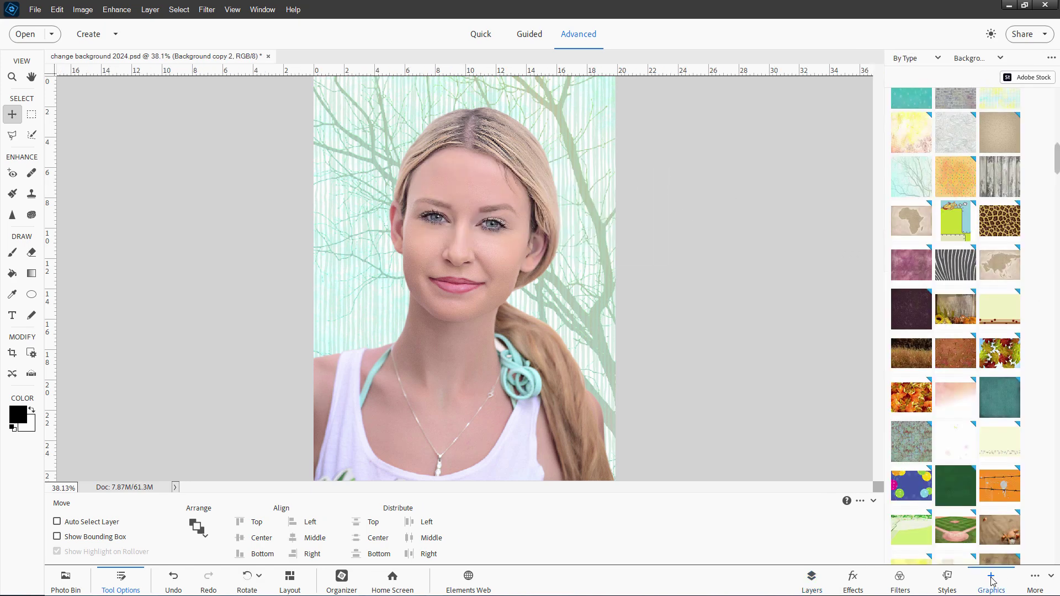
double_click(911, 396)
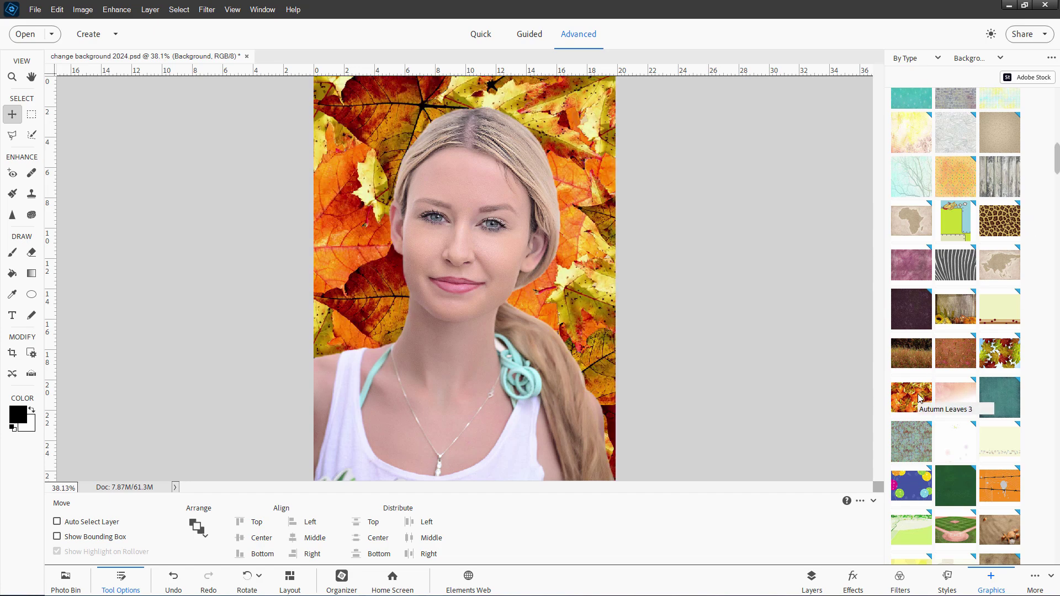
left_click_drag(1056, 171, 872, 442)
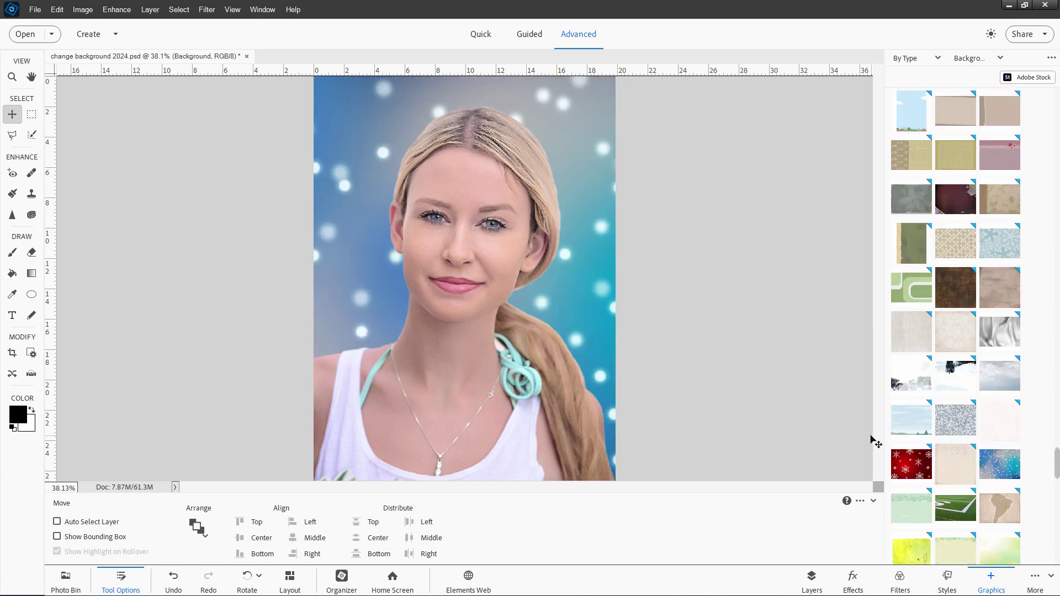
- Show Background28, duplicate it, and hide the original so 'Background28 copy' is visible
left_click(812, 586)
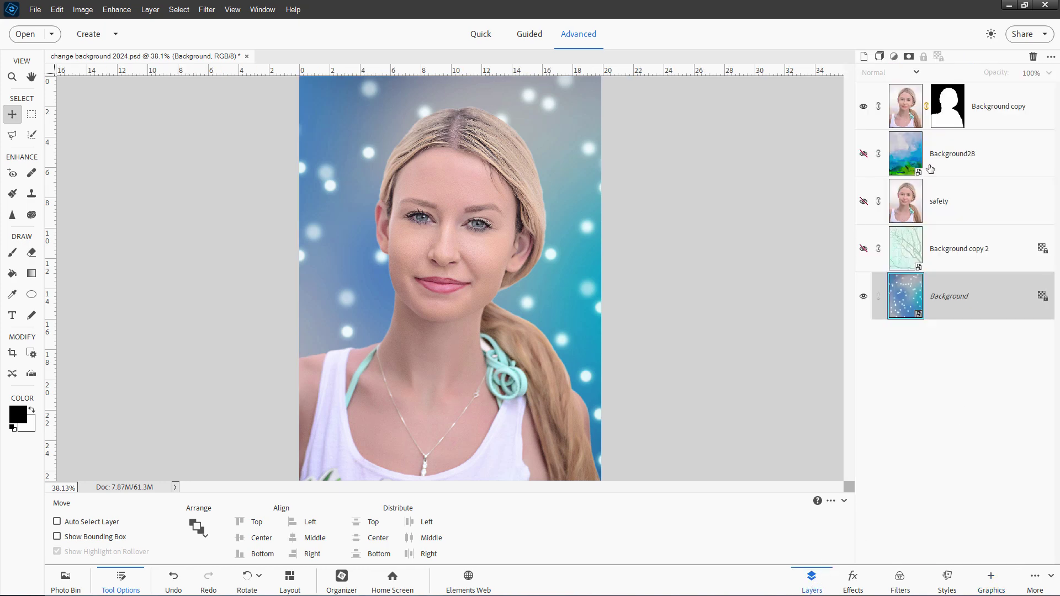
left_click(865, 155)
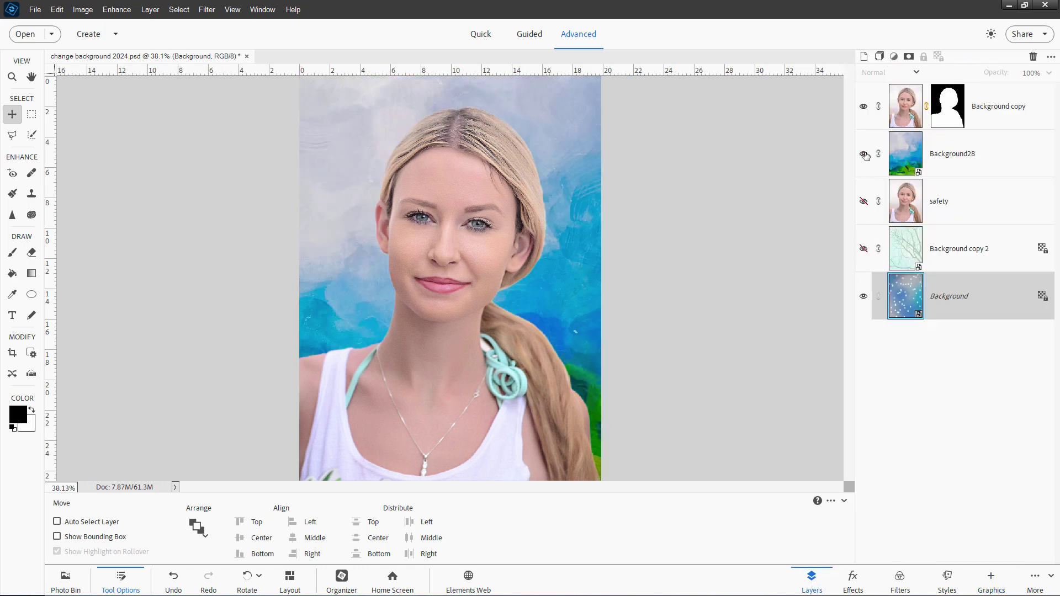
left_click(964, 163)
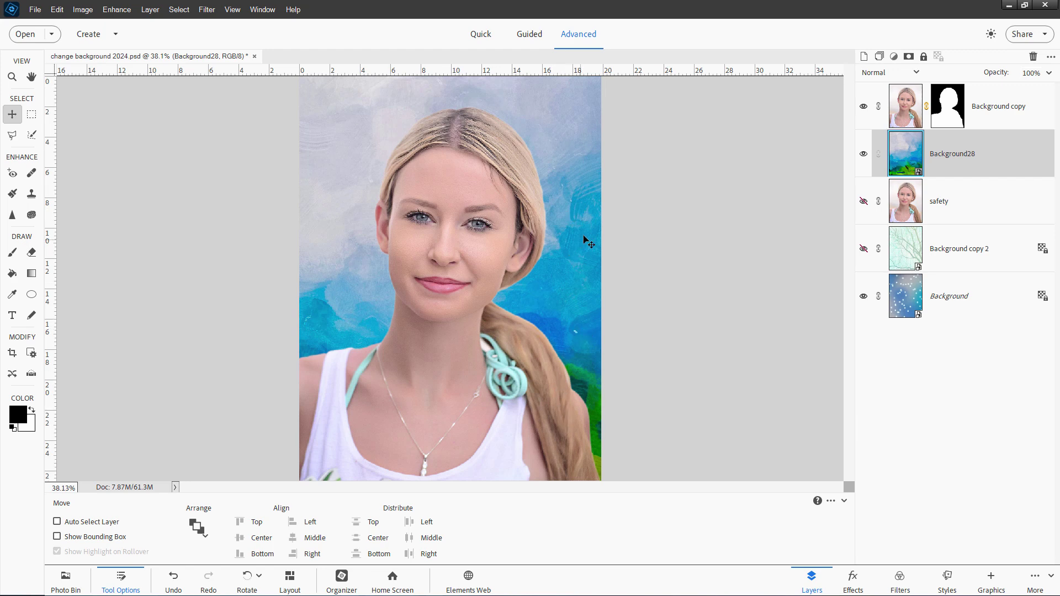
right_click(951, 158)
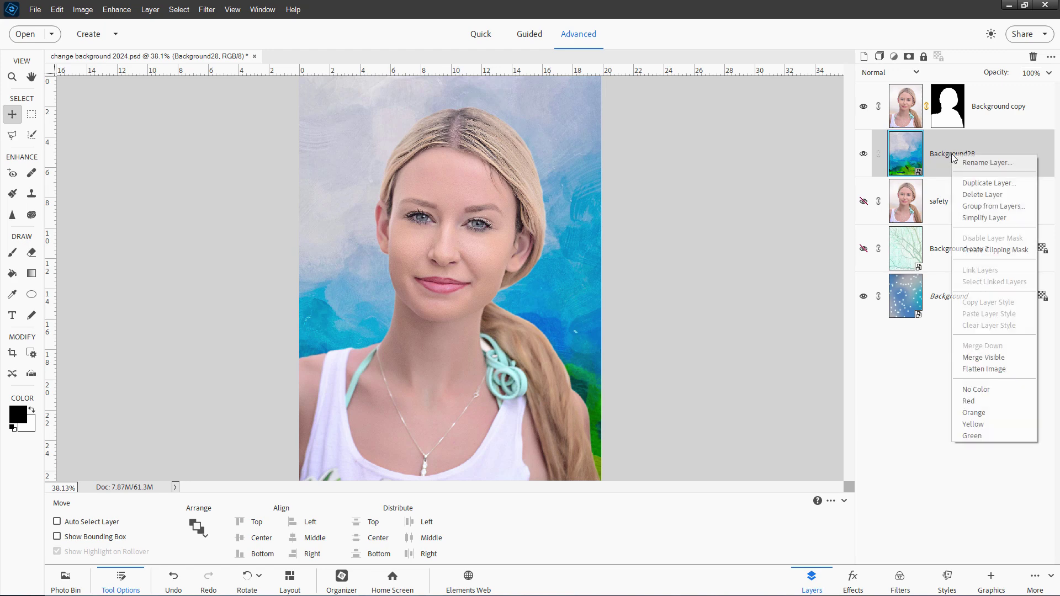
left_click(982, 181)
left_click(635, 179)
left_click(863, 201)
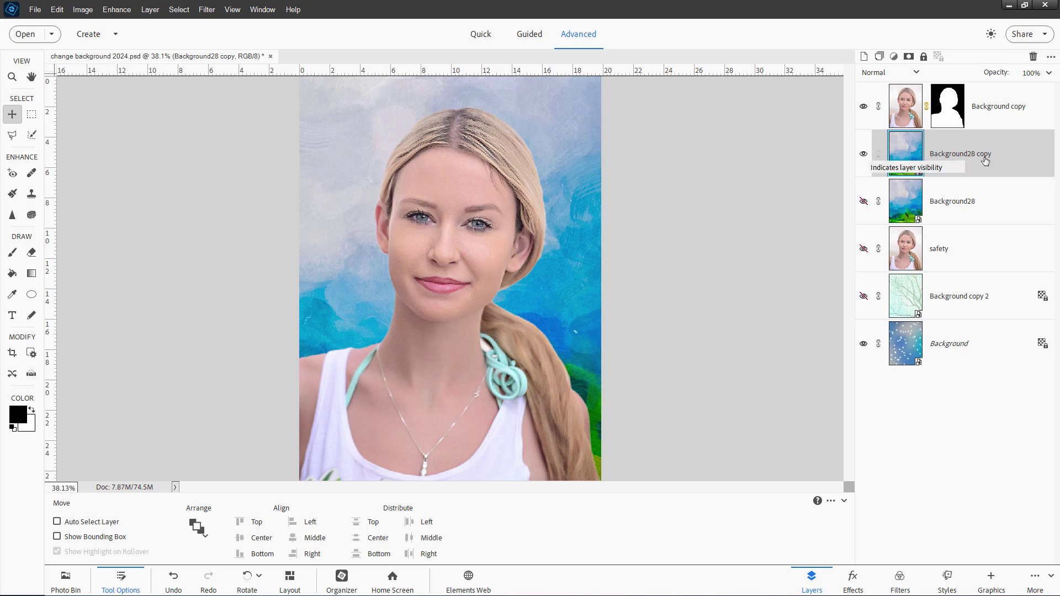
- Blur the Background28 copy watercolor layer with a 6.8-pixel Gaussian Blur, then select the Background copy layer
left_click(206, 10)
mouse_move(221, 91)
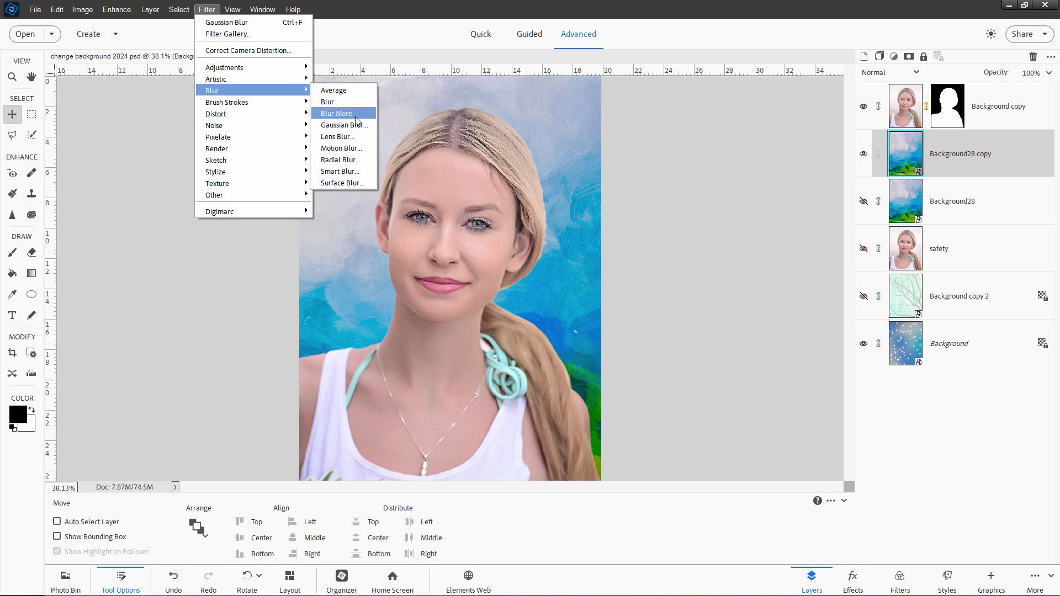
left_click(357, 127)
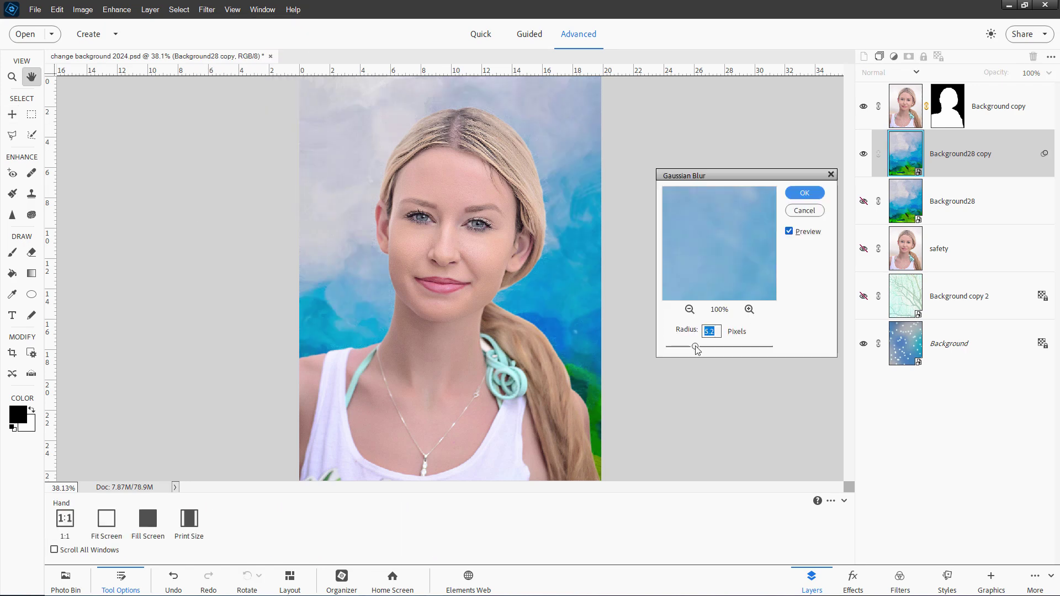
left_click_drag(699, 346, 703, 349)
left_click(802, 196)
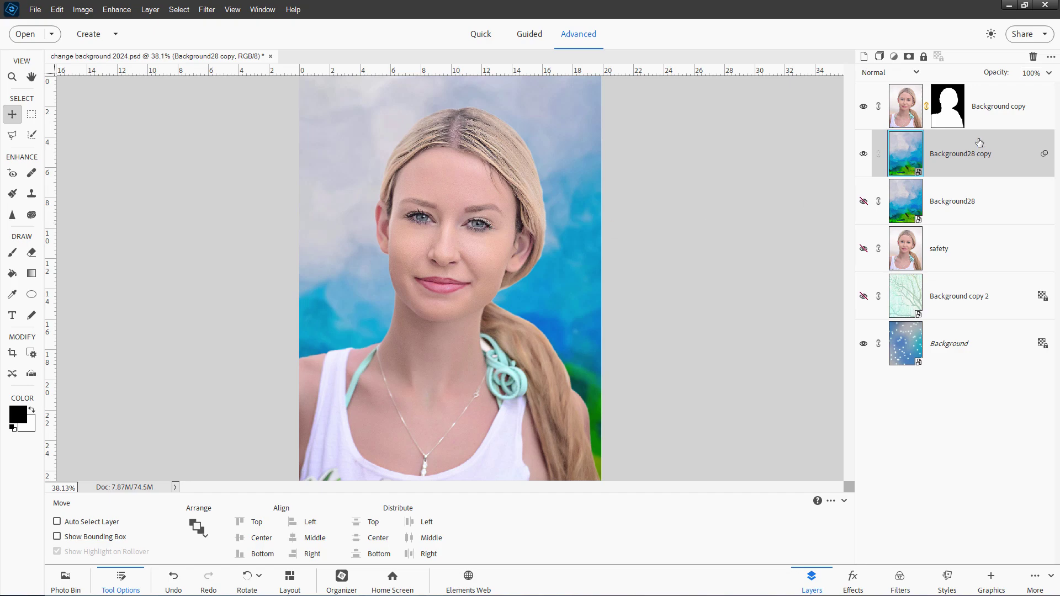
left_click(980, 117)
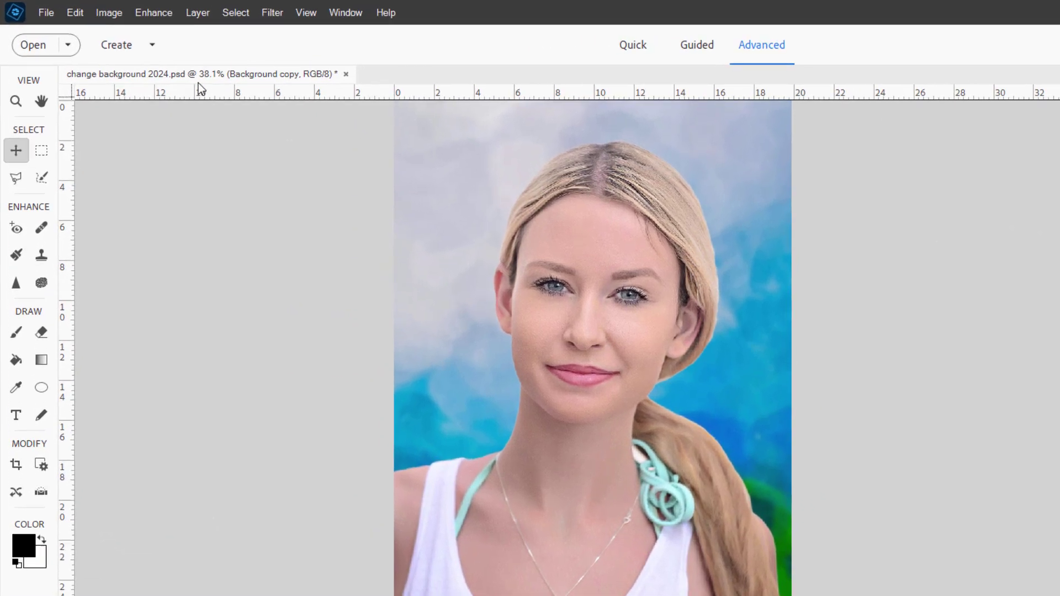
- Add a Levels 1 adjustment layer clipped to the Background copy portrait layer
left_click(198, 13)
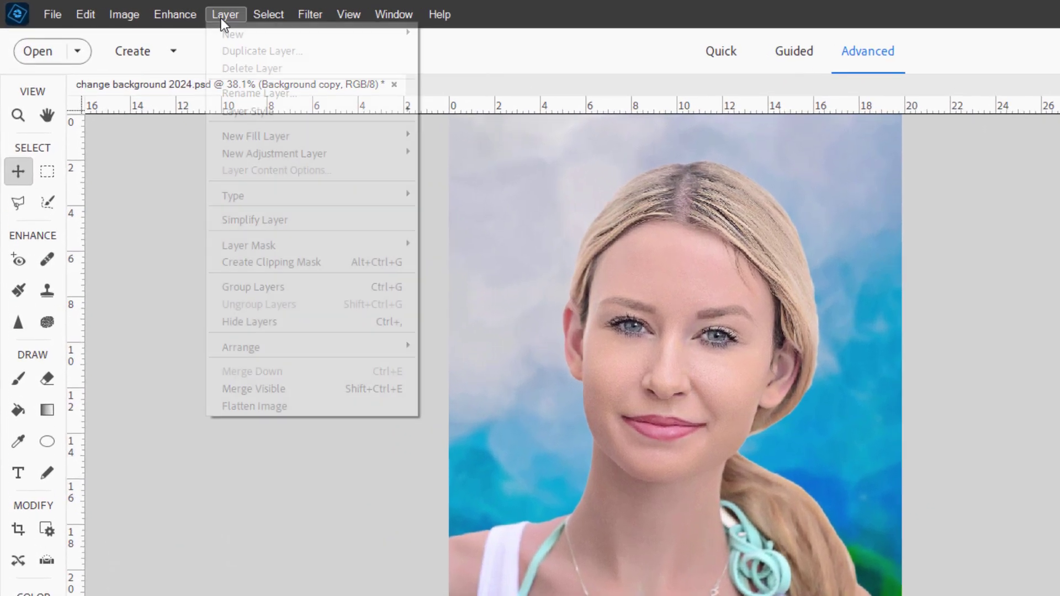
mouse_move(250, 137)
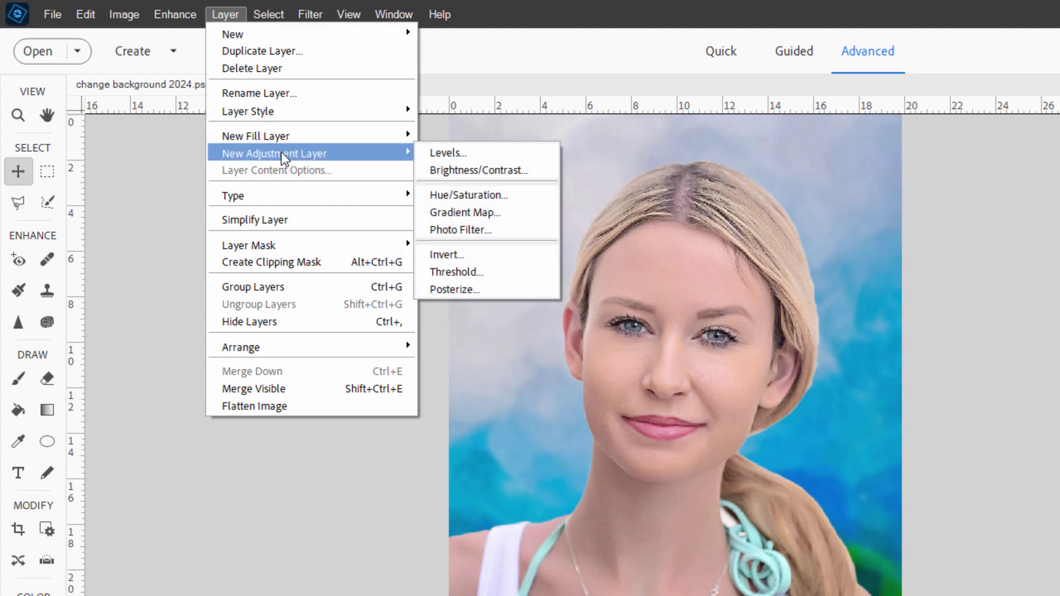
left_click(436, 154)
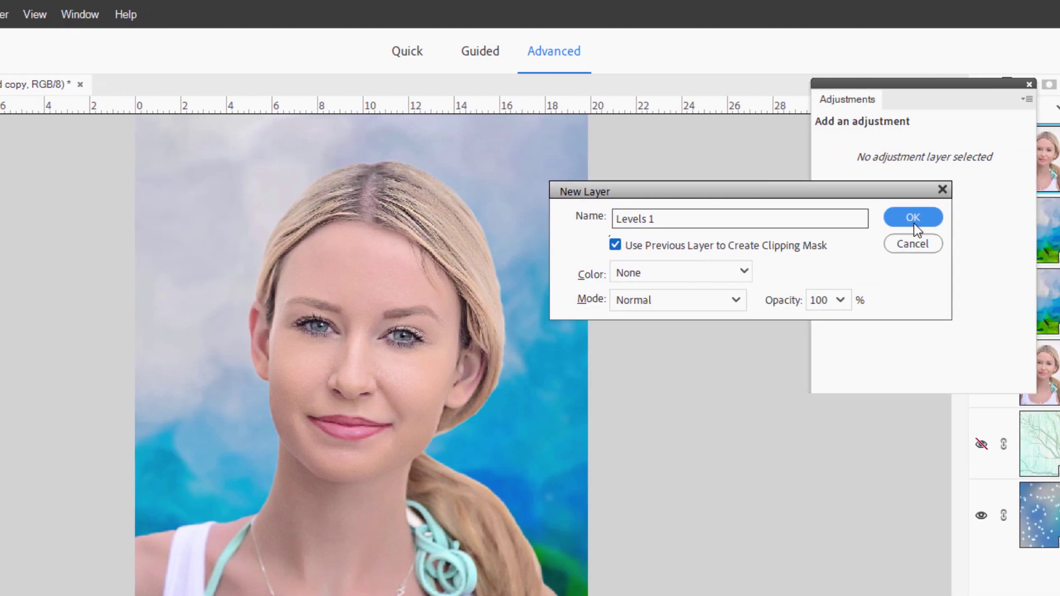
left_click(913, 218)
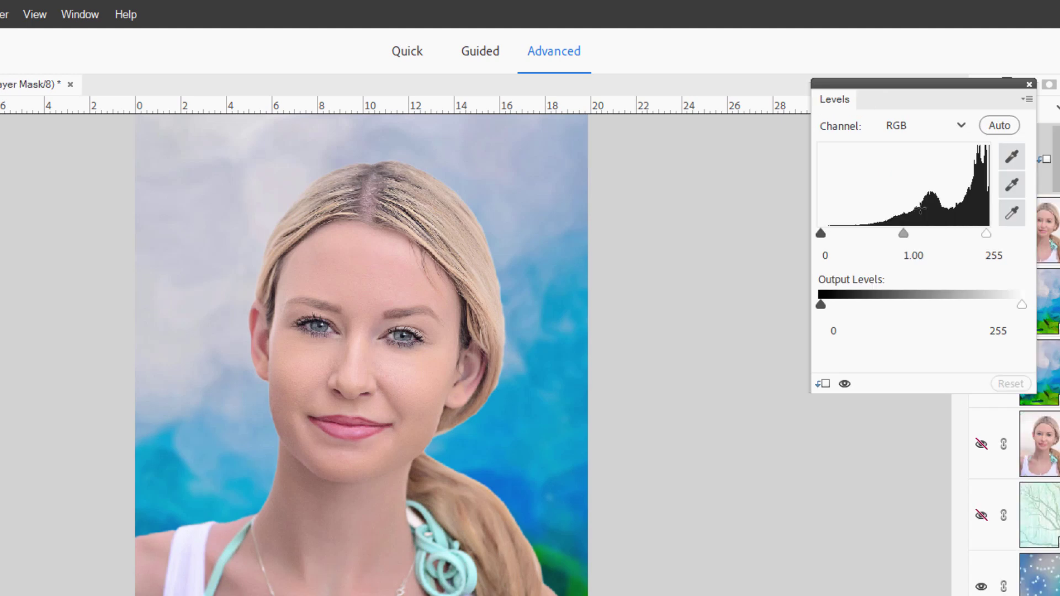
left_click_drag(893, 91, 672, 258)
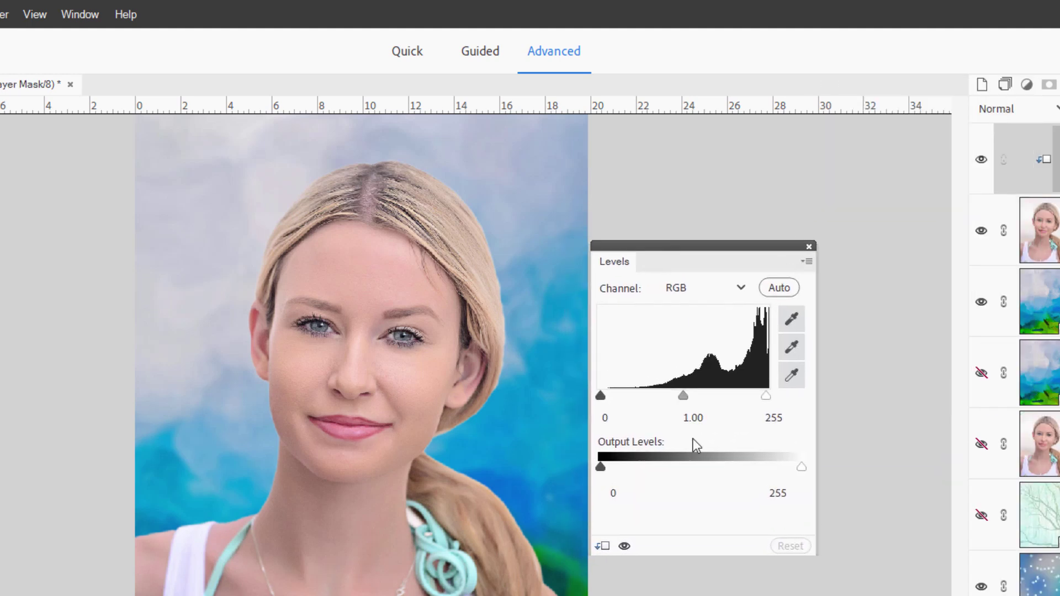
- Set the Levels input values to 55, 1.07 and 247
left_click_drag(608, 393, 635, 402)
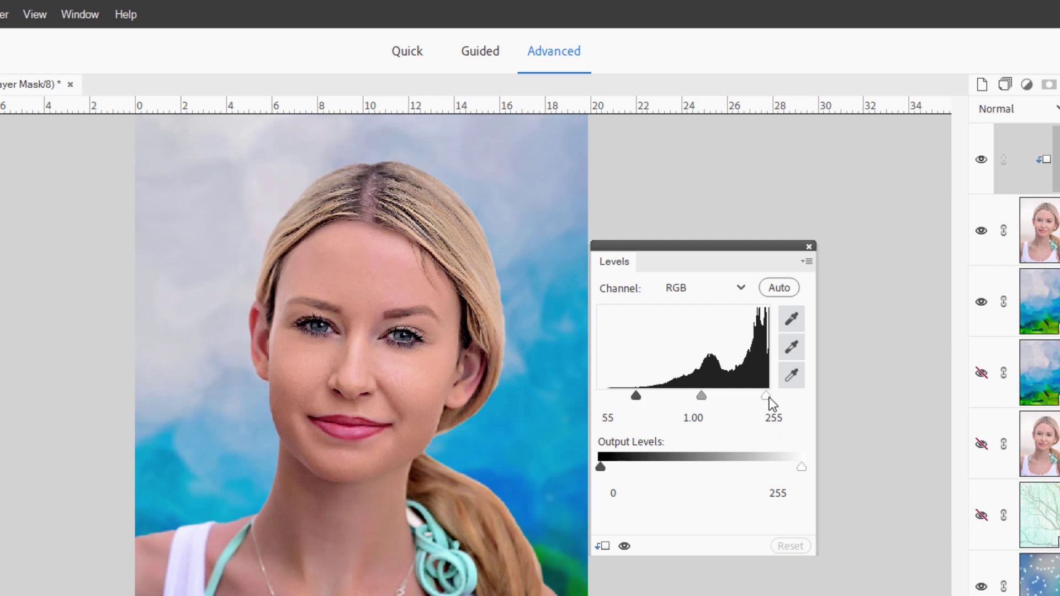
left_click_drag(762, 396, 762, 396)
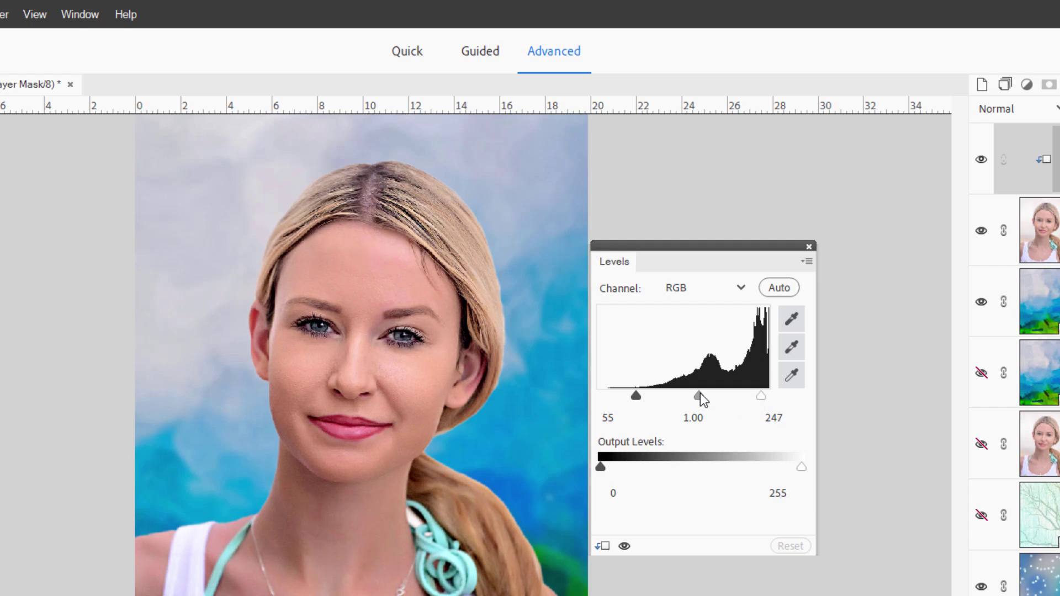
left_click_drag(695, 394, 699, 394)
left_click(809, 247)
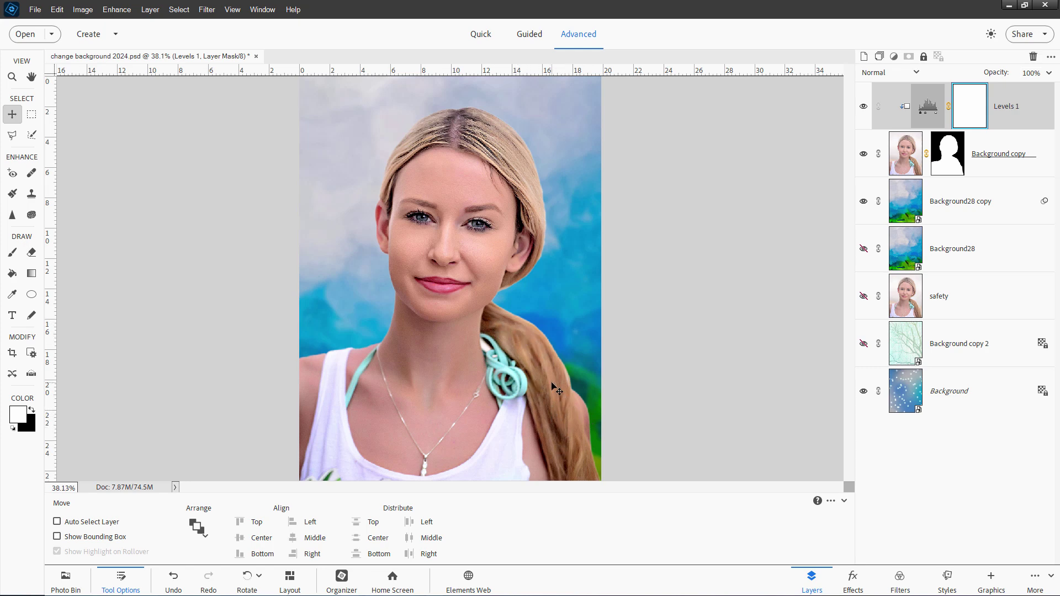
- Sharpen the necklace and shoulder on the Background copy layer with the Sharpen tool at 50% strength
left_click(996, 170)
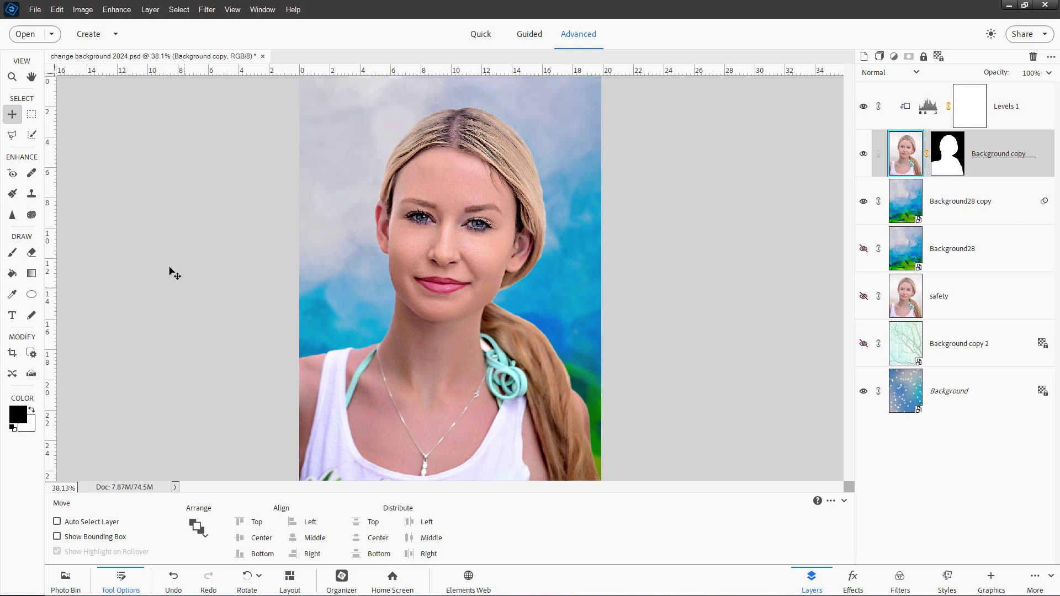
left_click(12, 214)
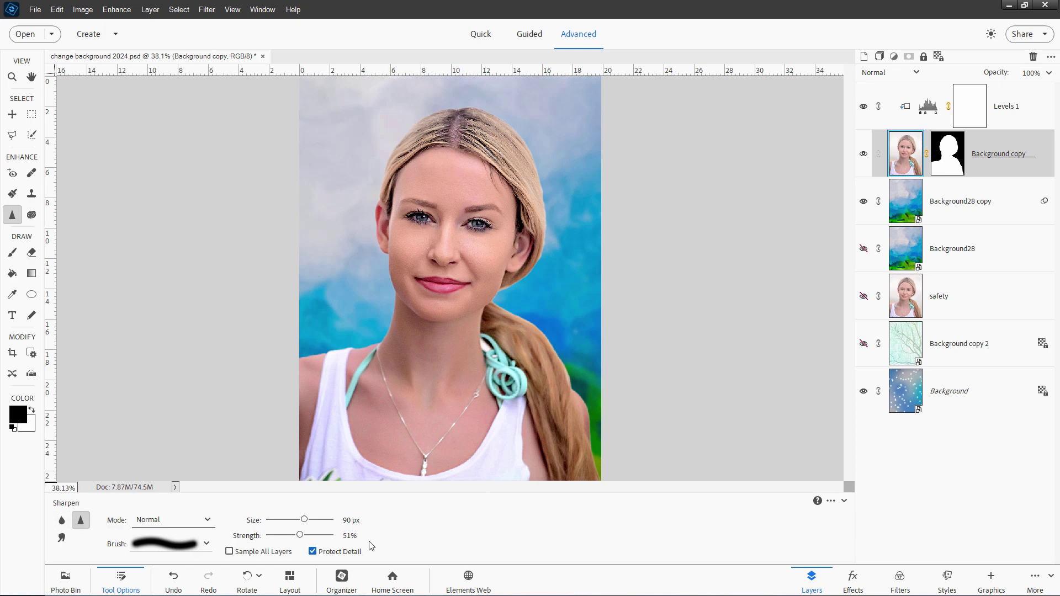
left_click(353, 536)
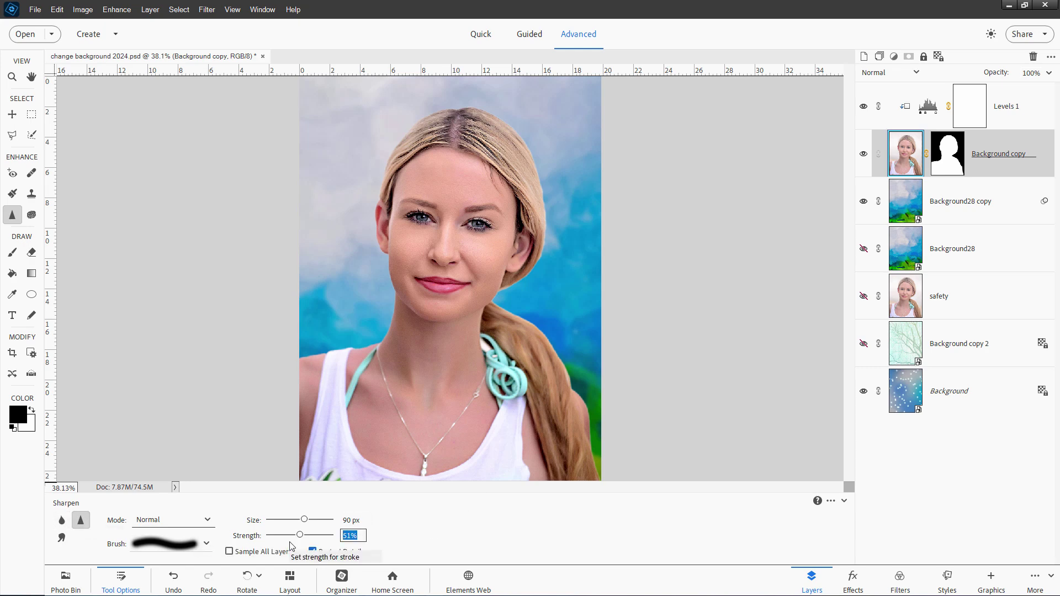
type("50")
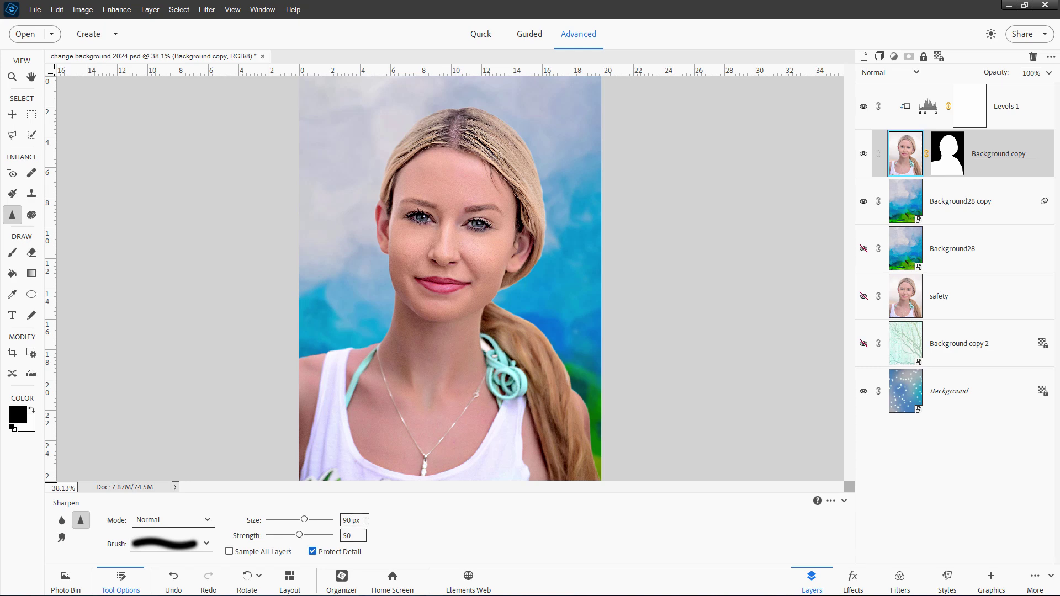
left_click(531, 352)
mouse_move(517, 466)
left_mouse_down()
mouse_move(486, 433)
mouse_move(461, 456)
mouse_move(508, 422)
mouse_move(502, 374)
left_mouse_up()
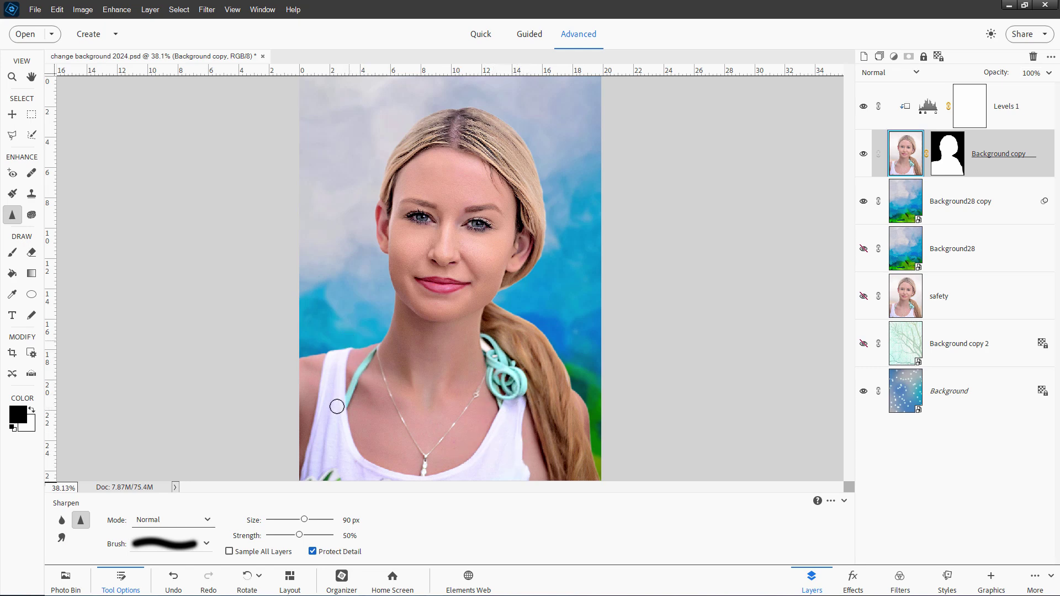